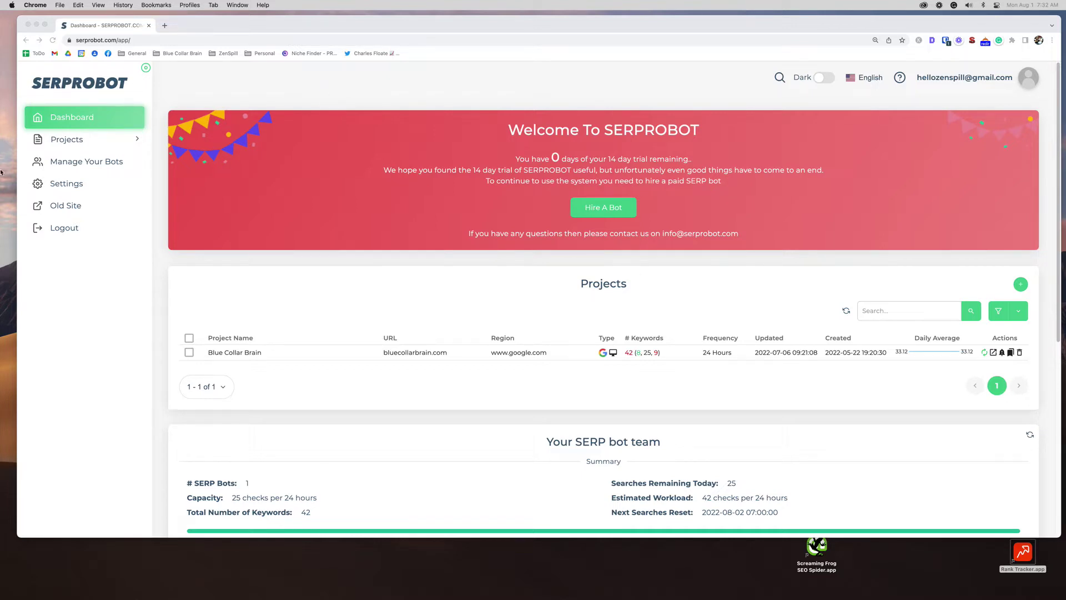
Step: Review the dashboard's trial notice, projects list and SERP bot team summary
scroll(817, 378, "down", 5)
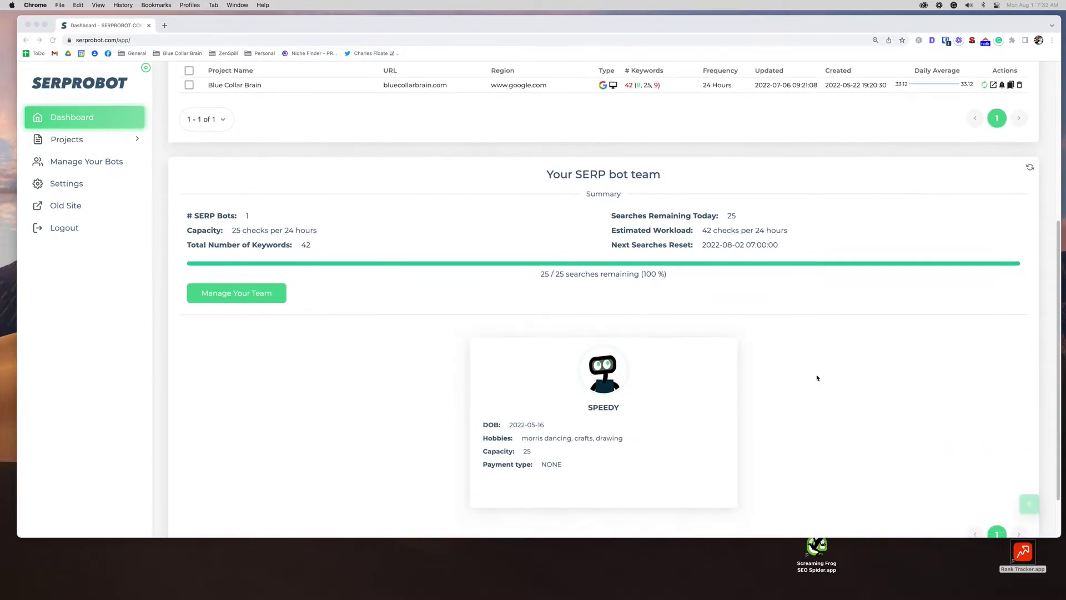
scroll(532, 104, "up", 3)
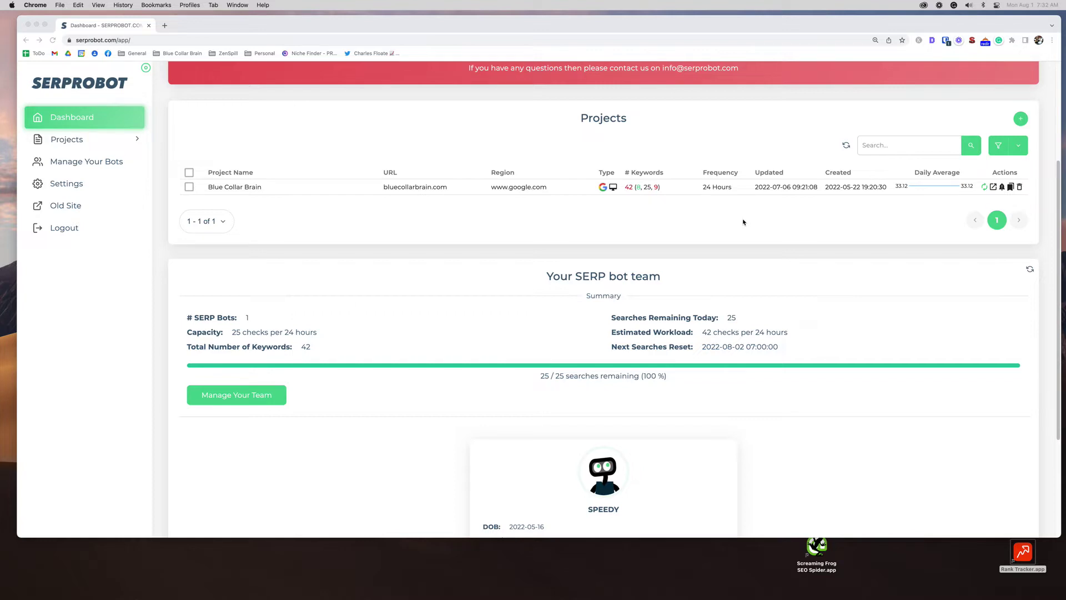
scroll(743, 222, "up", 3)
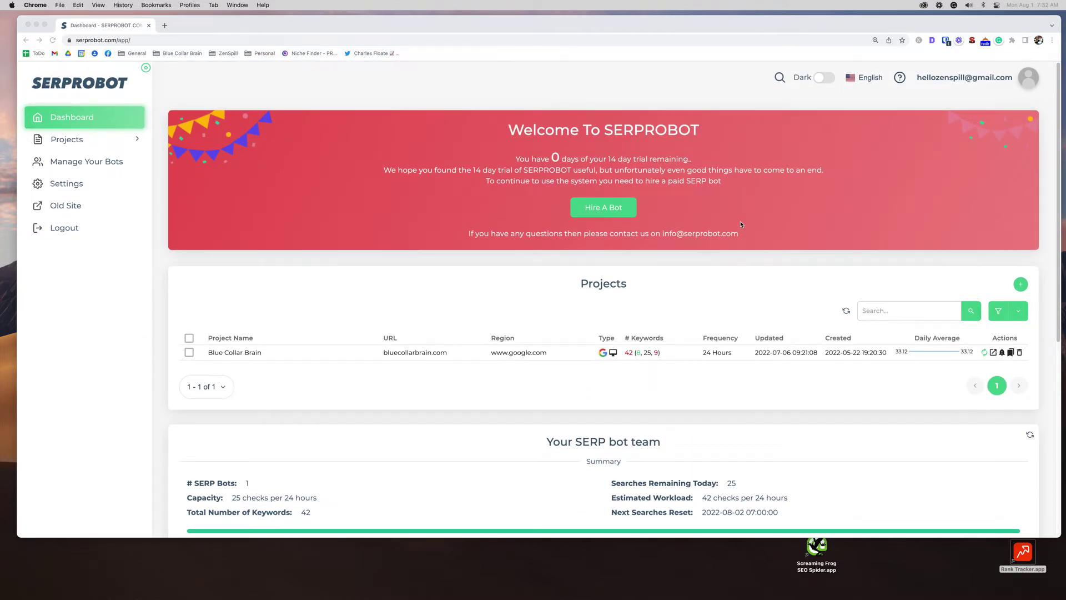
scroll(740, 223, "down", 6)
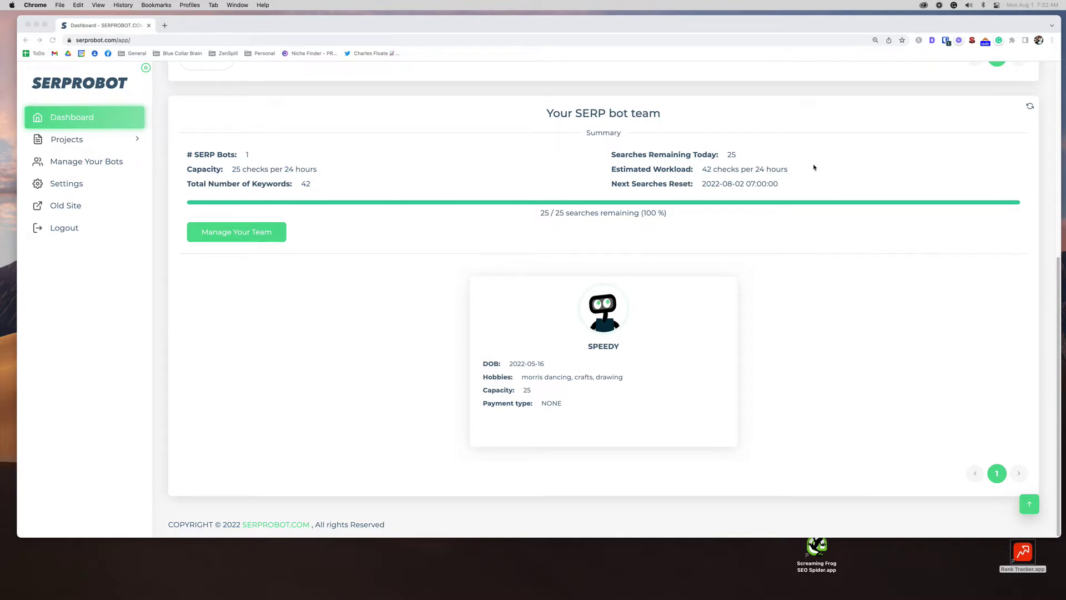
scroll(821, 185, "up", 6)
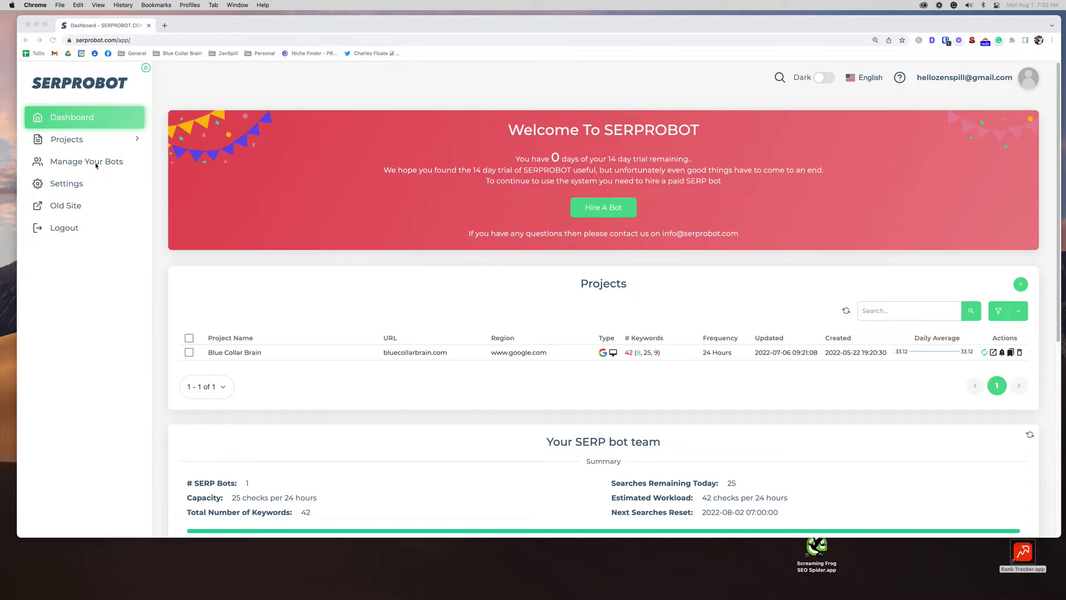
Step: Open the bot management page and review the price per bot, subscription choices and existing subscriptions
left_click(73, 162)
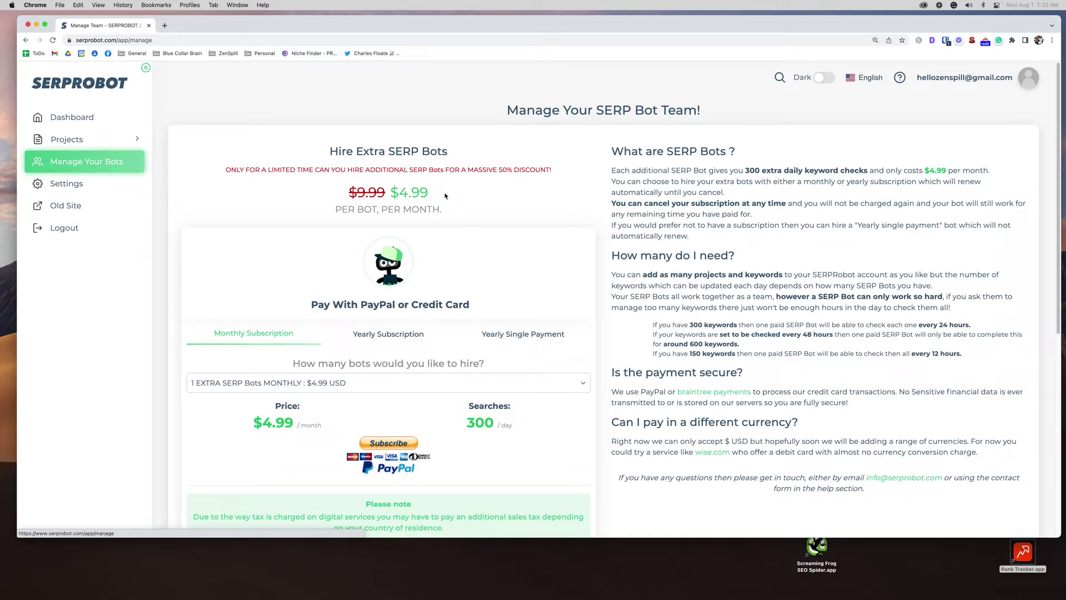
left_click_drag(451, 197, 330, 184)
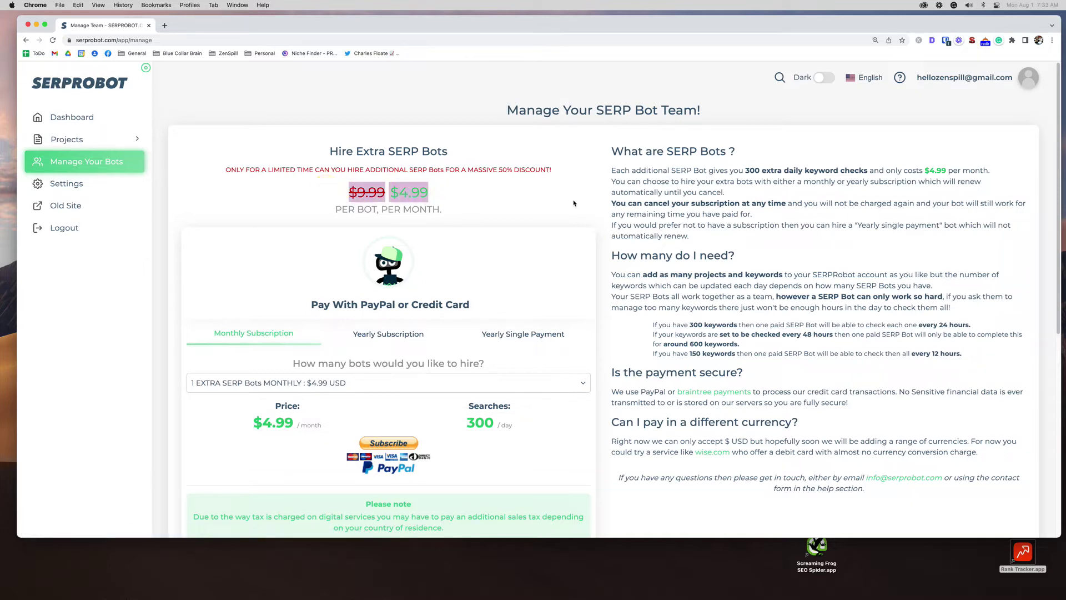
scroll(574, 203, "down", 4)
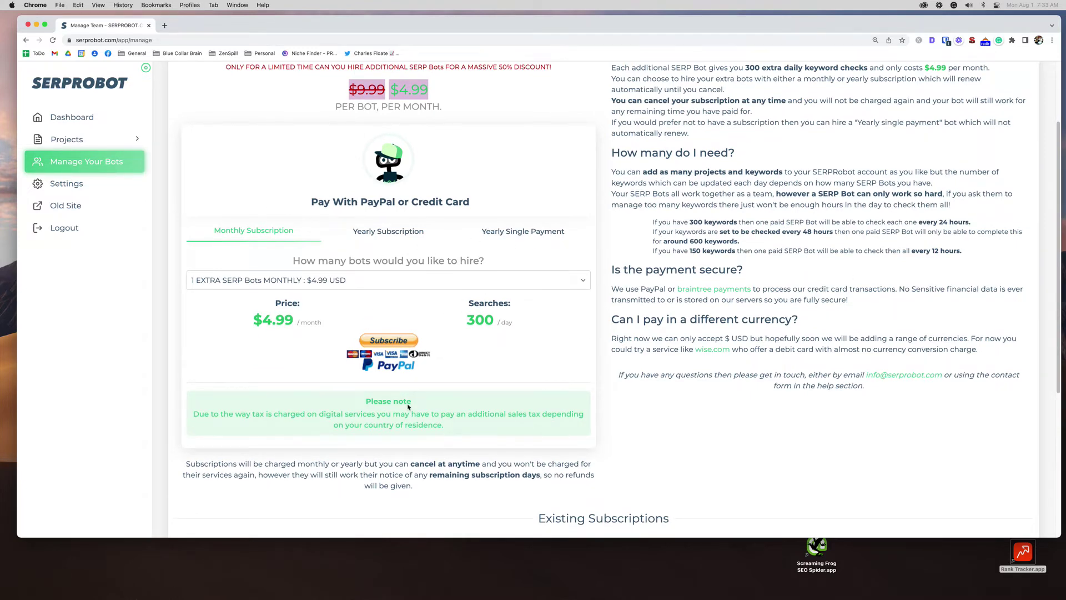
scroll(389, 360, "down", 6)
scroll(408, 407, "down", 3)
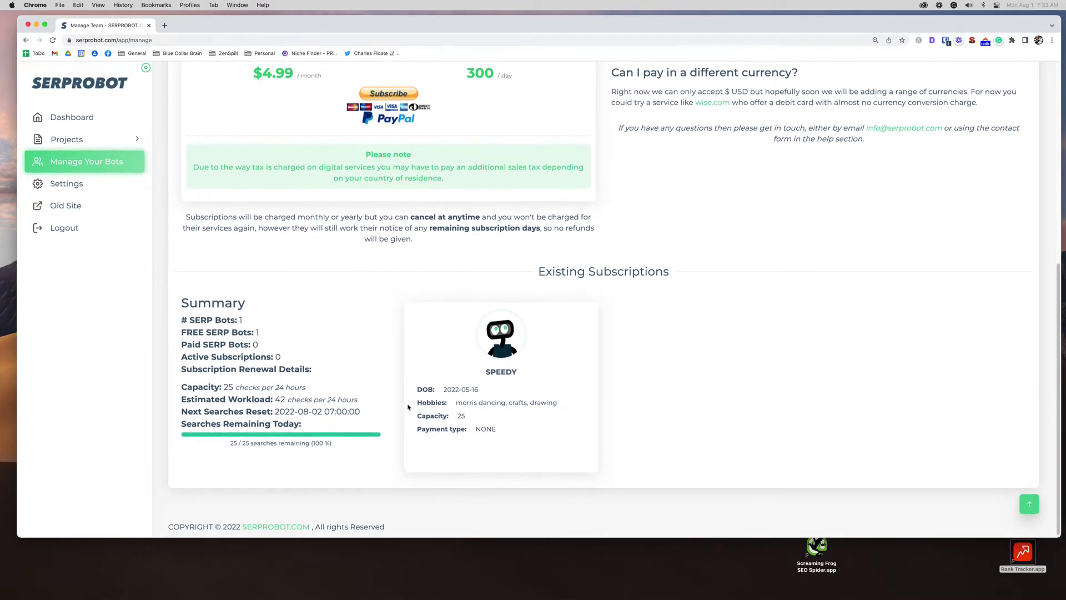
scroll(408, 407, "up", 12)
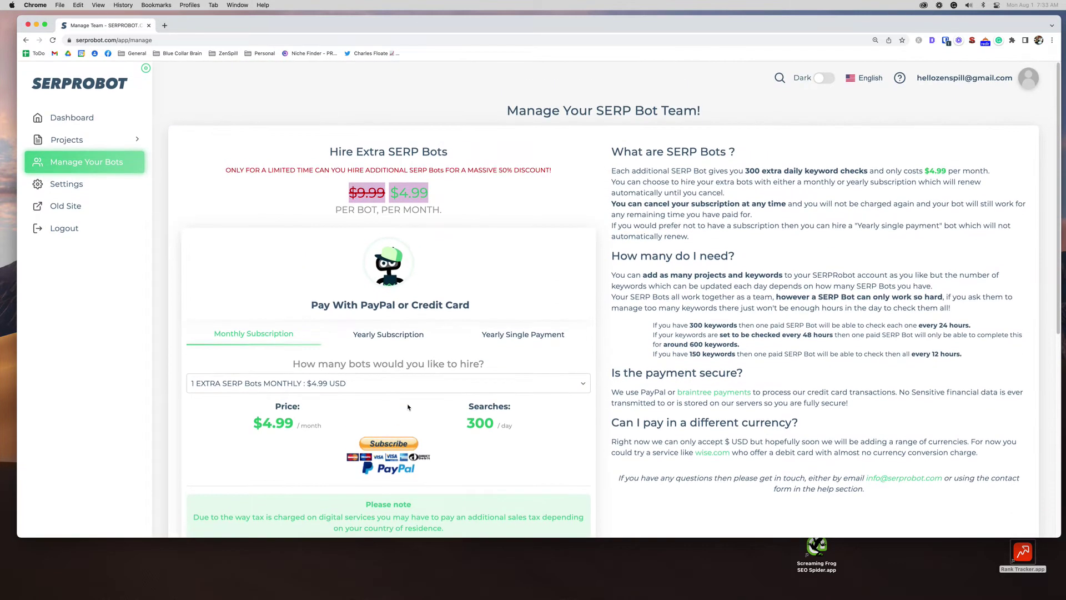
Step: Open the Blue Collar Brain project and examine its region, language, country and location details
left_click(77, 139)
left_click(82, 163)
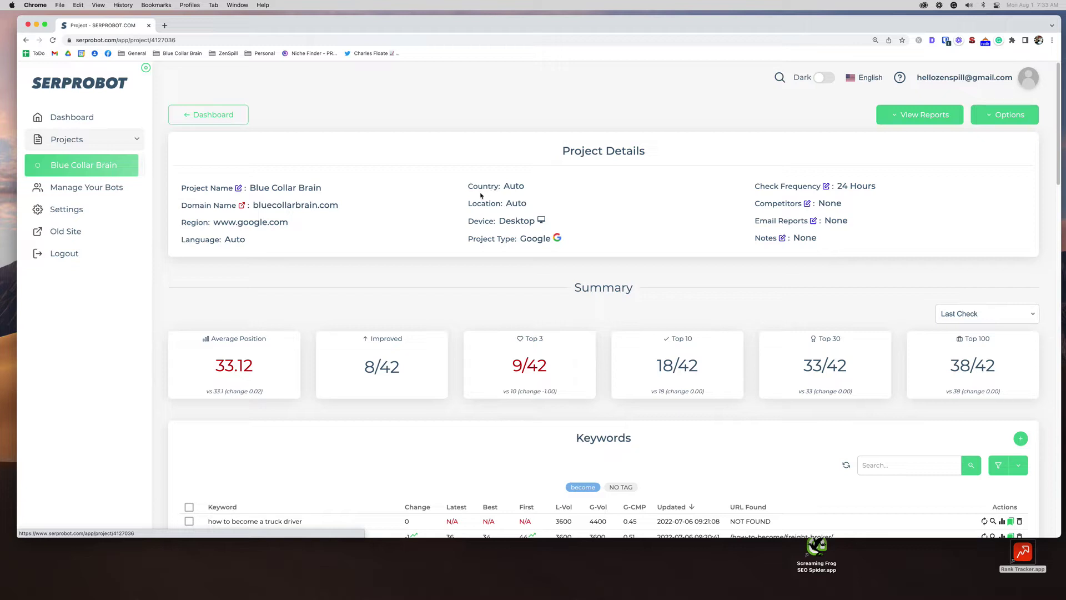
left_click_drag(547, 207, 202, 238)
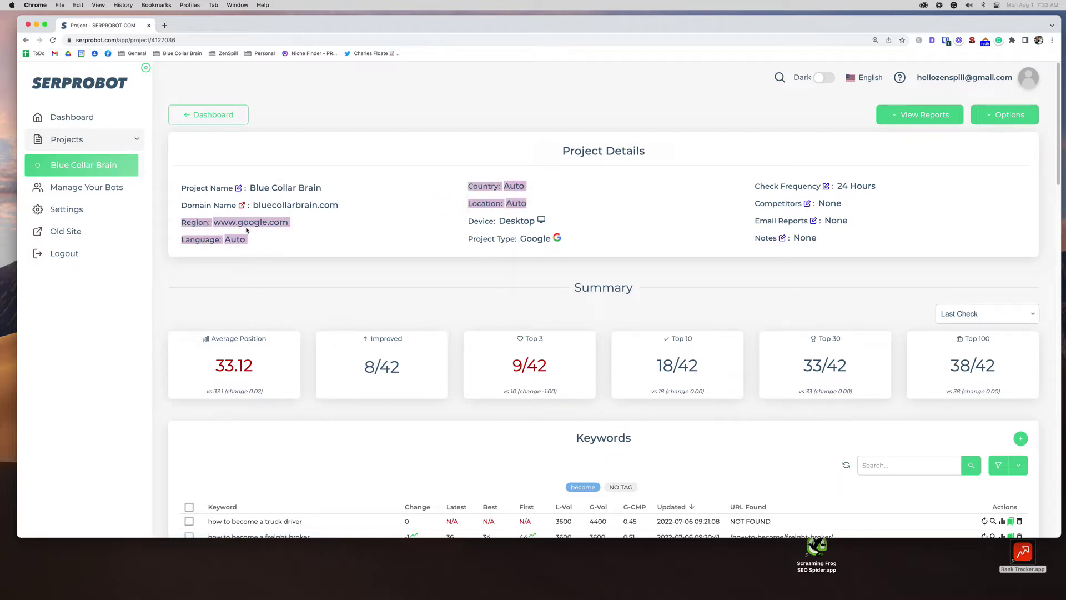
left_click(301, 228)
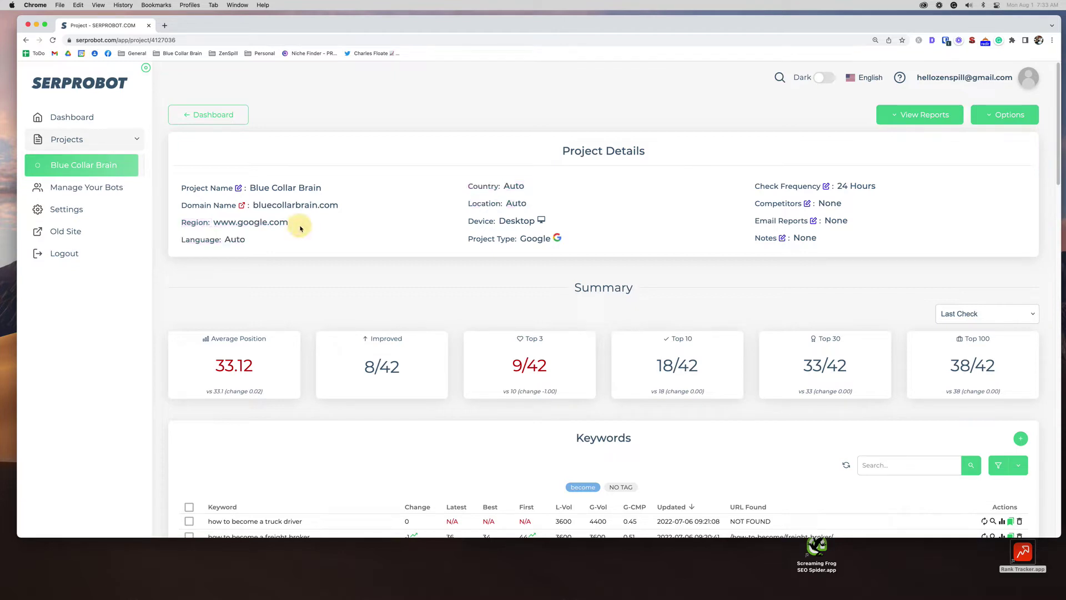
Step: Look through the available check frequency intervals for the project and close the dialog without saving
left_click(826, 188)
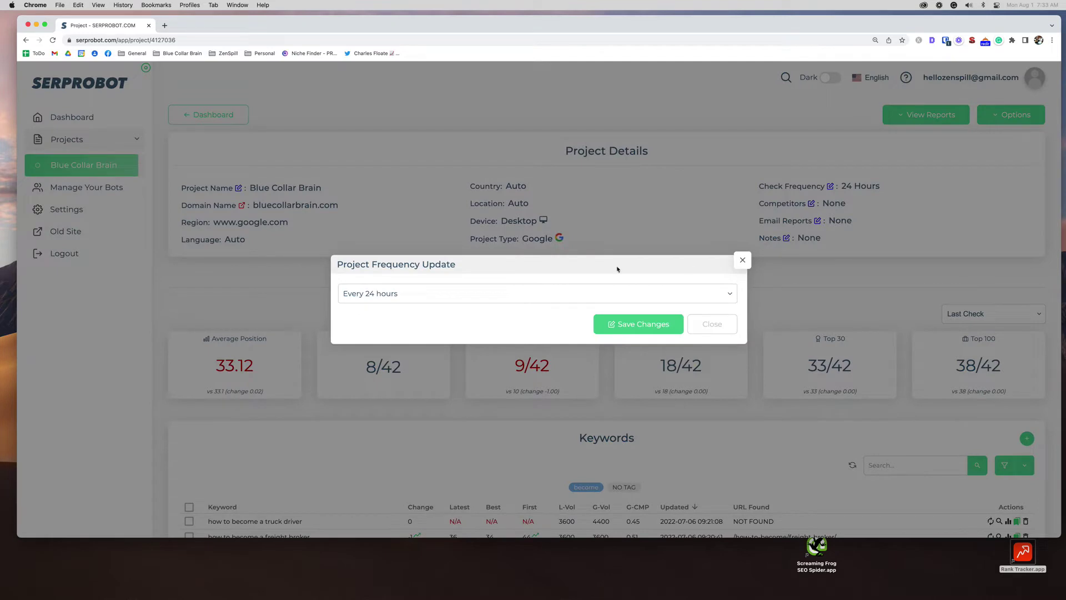
left_click(501, 293)
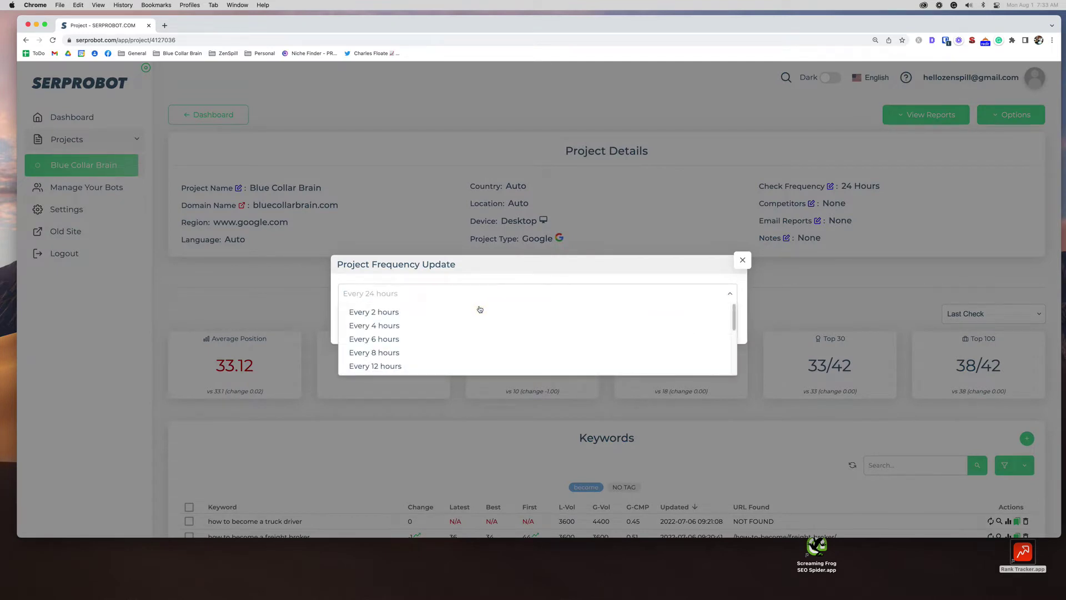
scroll(443, 367, "down", 5)
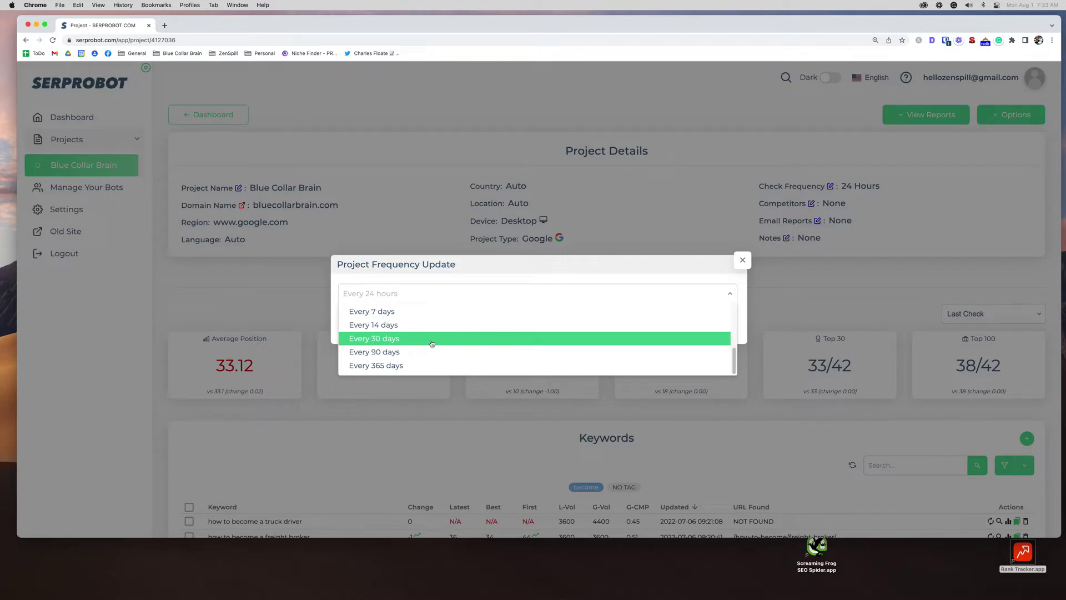
scroll(432, 343, "up", 5)
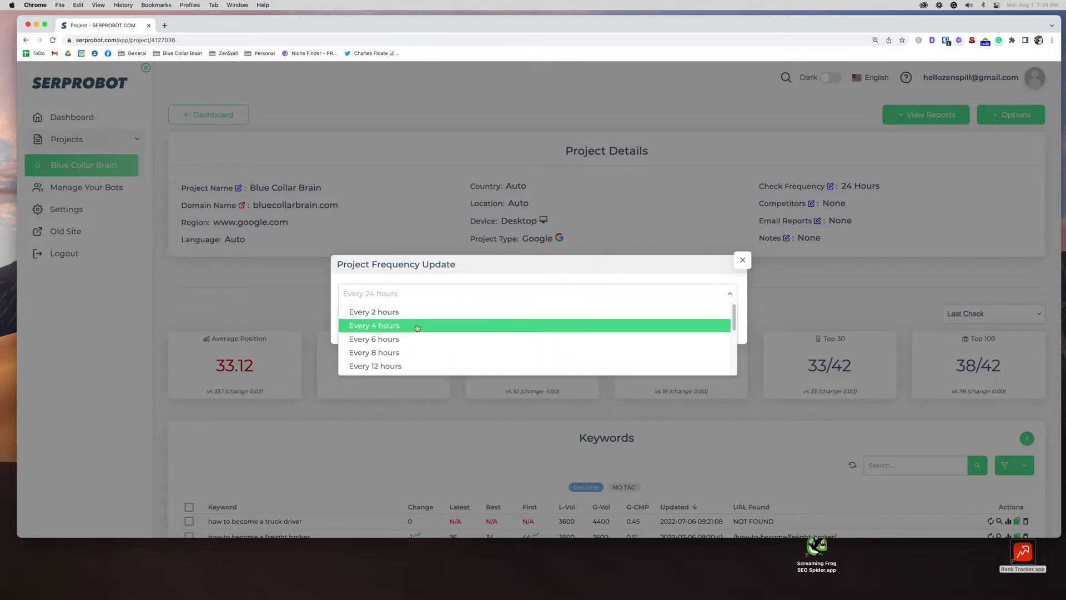
left_click(742, 262)
left_click(742, 262)
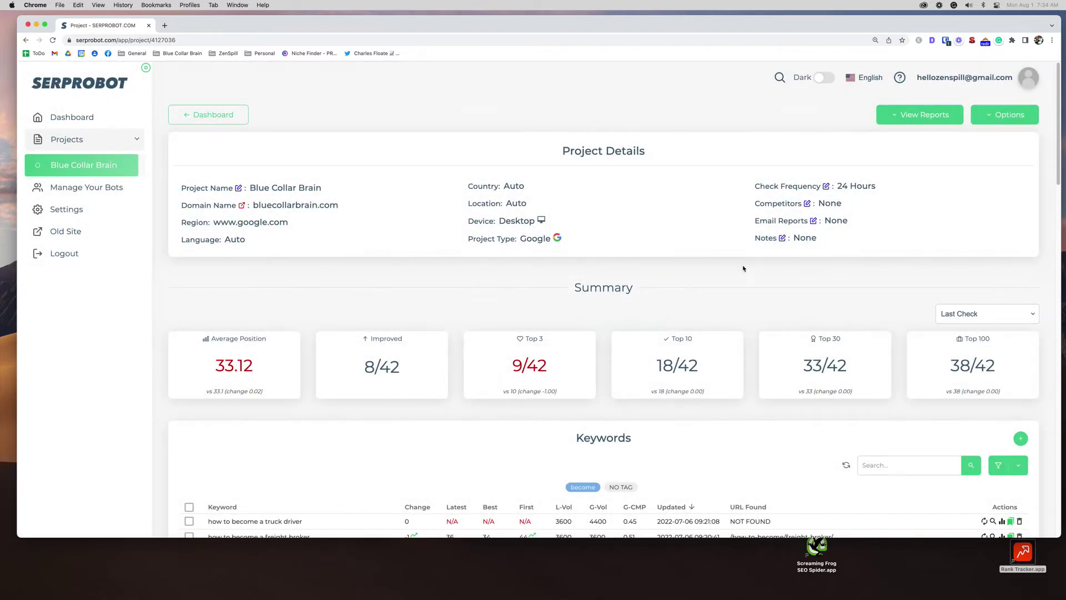
Step: View the project's competitor settings and its email report settings
left_click(808, 204)
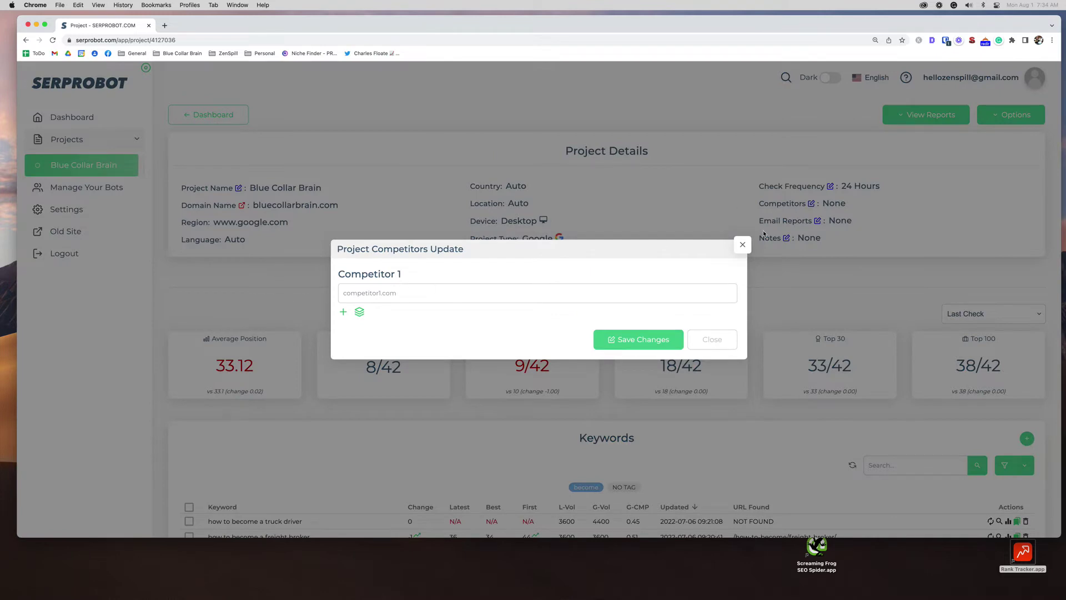
left_click(810, 222)
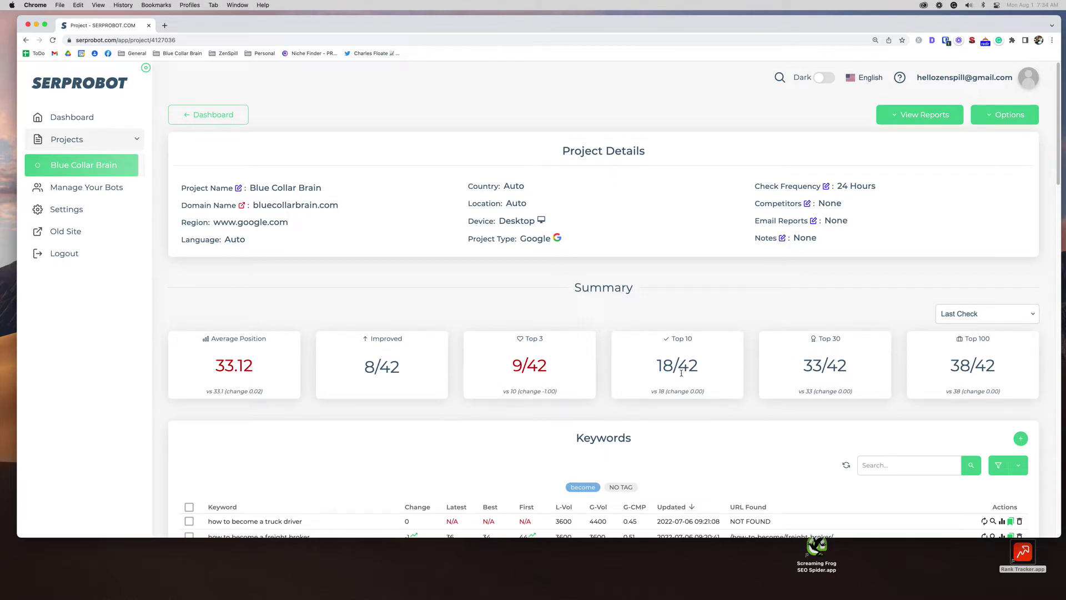
Step: Look through the summary's comparison periods and the project's report ranges and management options
left_click(1002, 315)
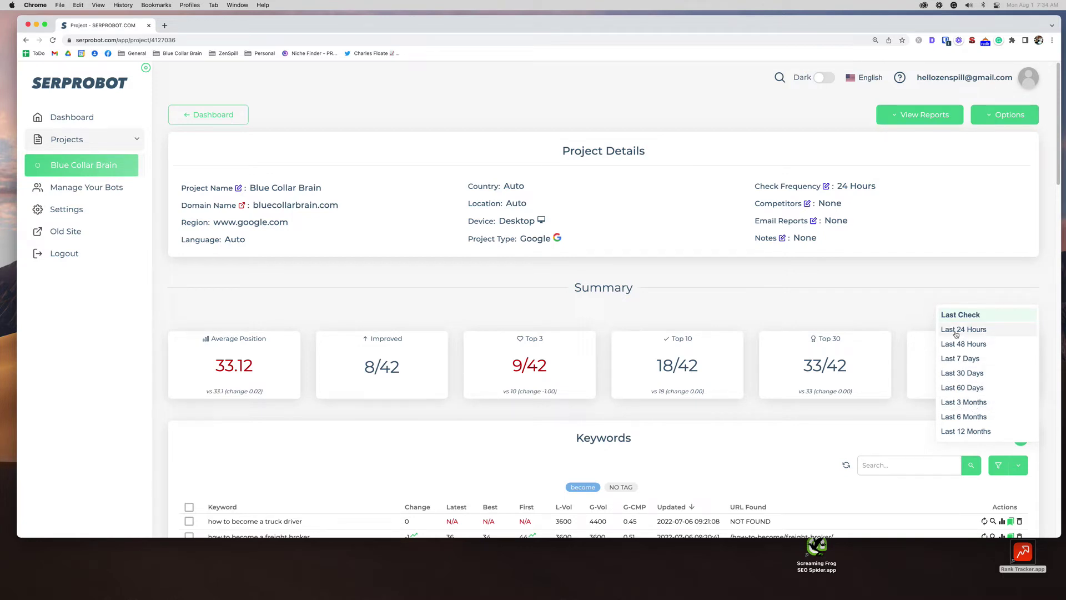
left_click(836, 307)
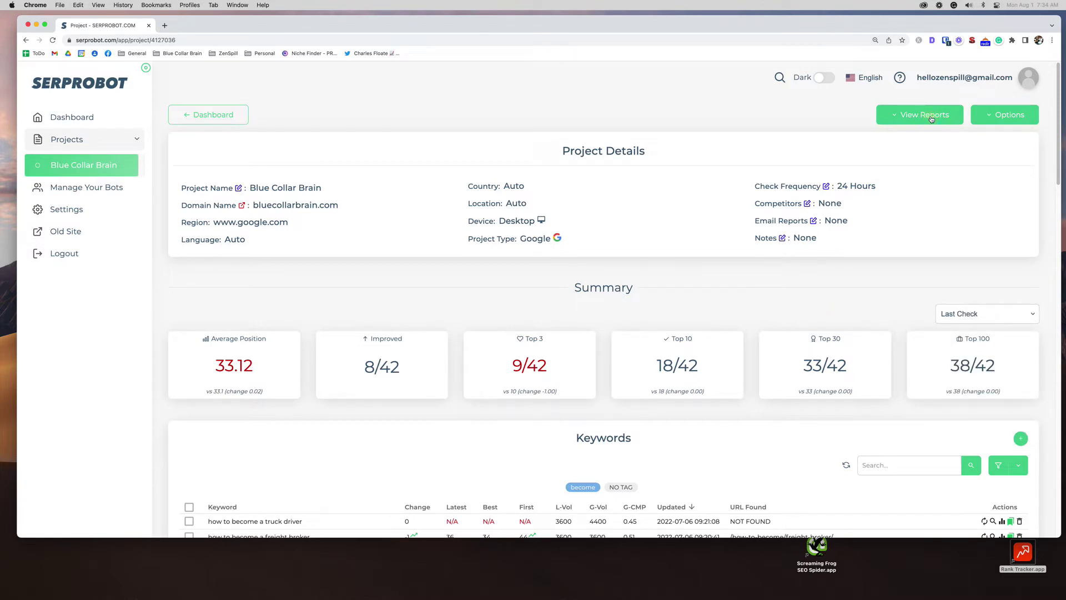
left_click(890, 117)
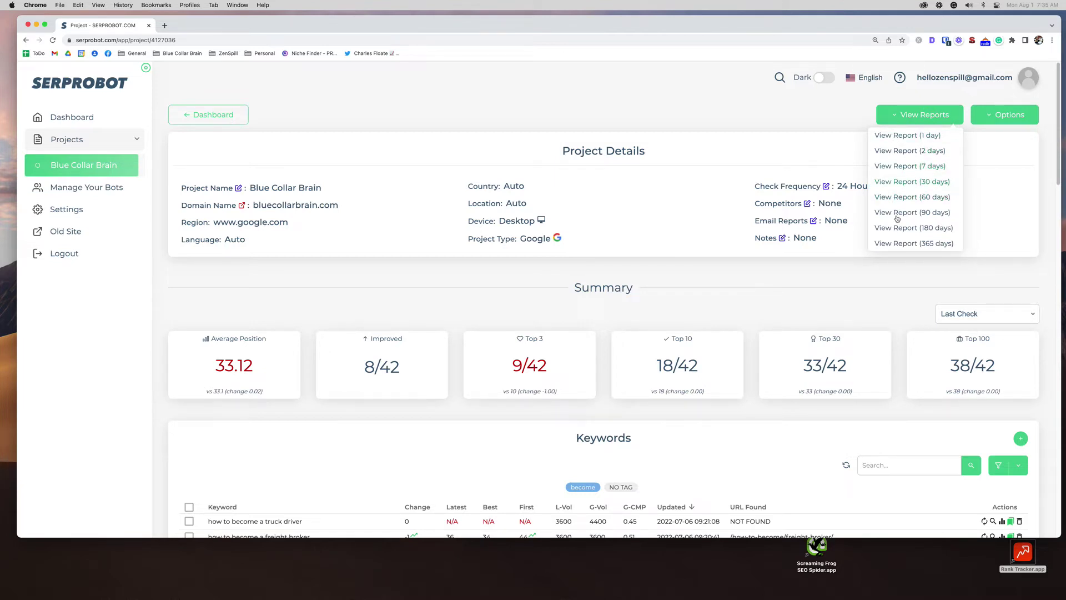
left_click(1010, 116)
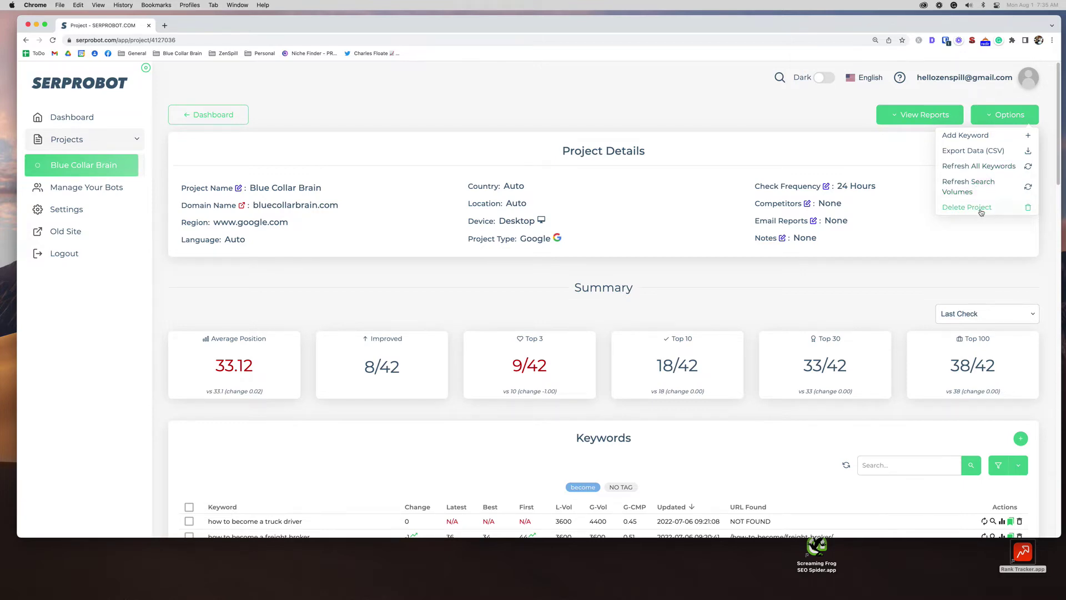
Step: View the tags assigned to the keyword "how to become a truck driver" and close them without saving
scroll(981, 212, "down", 10)
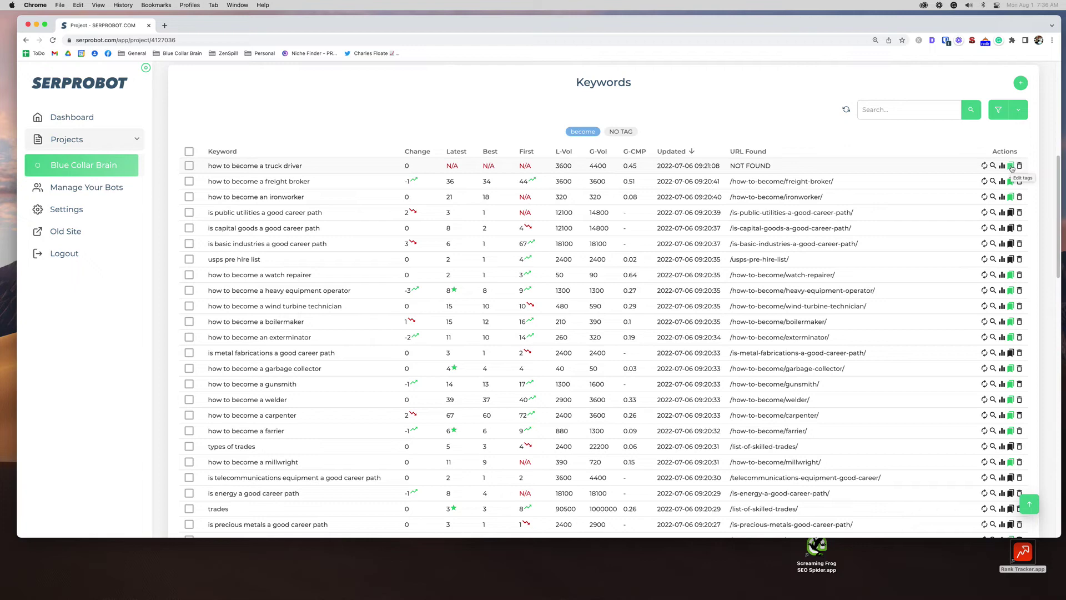
left_click(1011, 166)
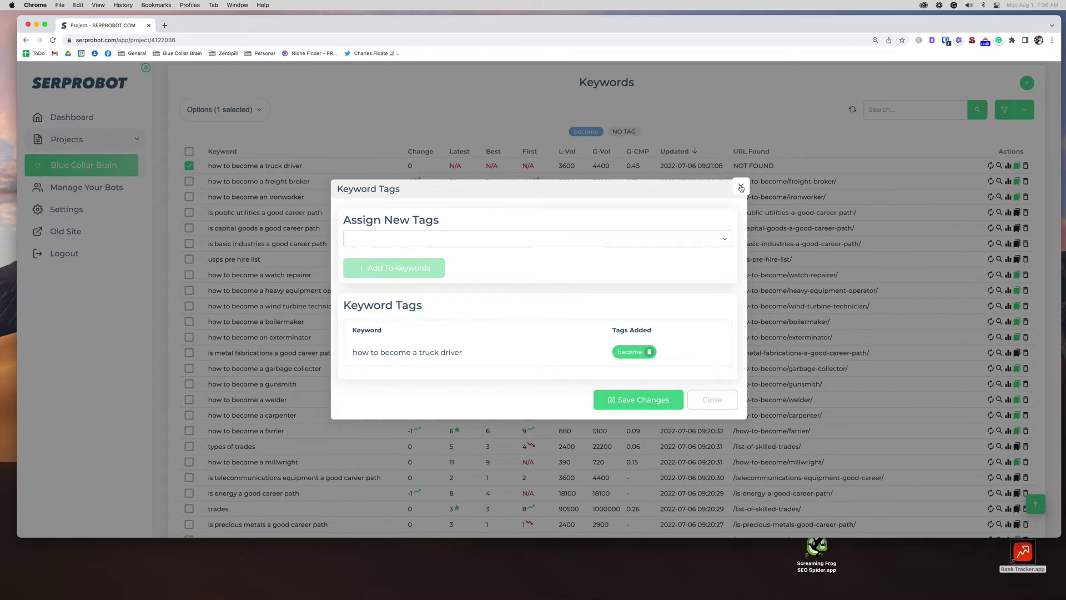
left_click(741, 188)
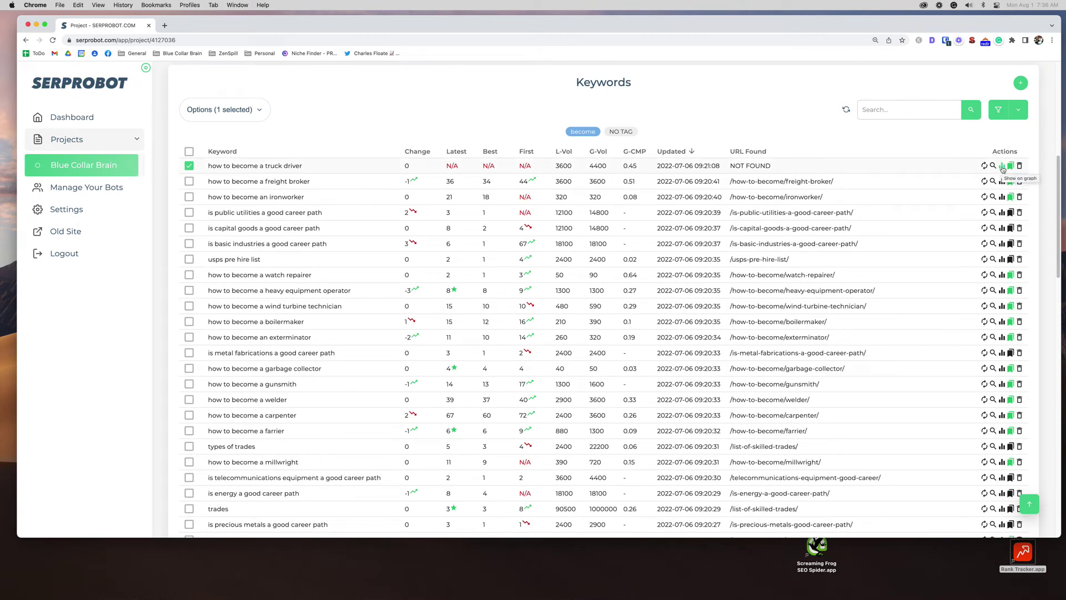
Step: Show the keyword "how to become a truck driver" on the Project Summary Graph and return to the keyword list
left_click(1003, 166)
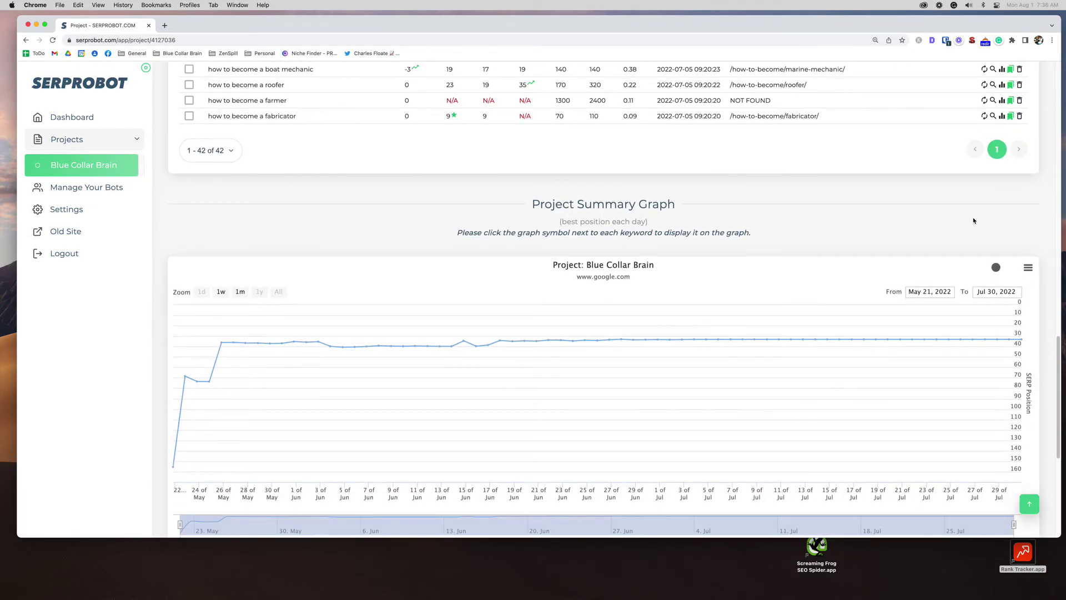
scroll(973, 220, "up", 15)
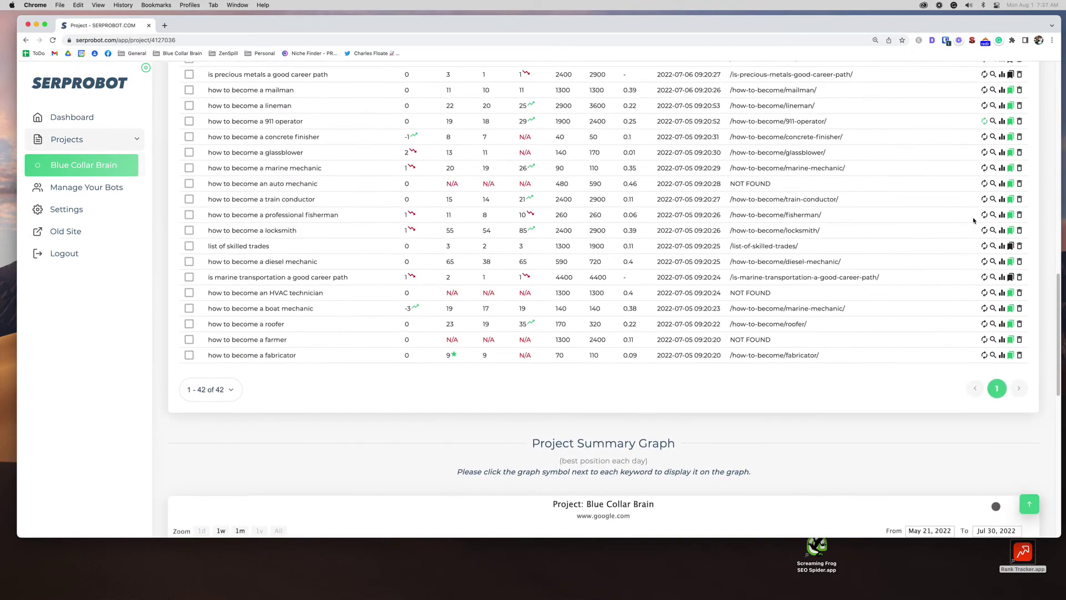
scroll(973, 220, "up", 2)
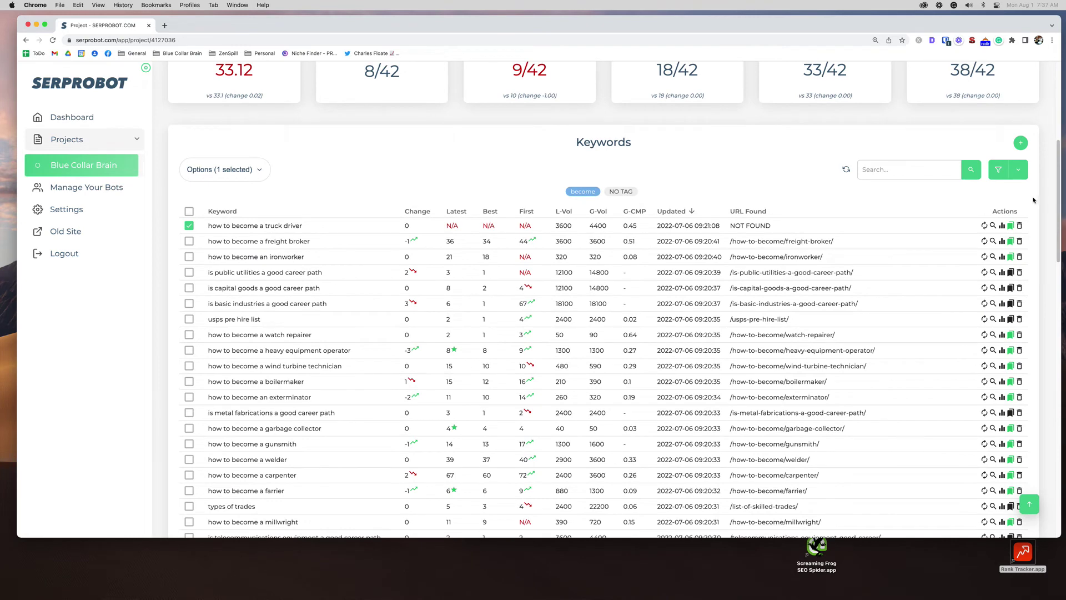
Step: Check the Google results for the keyword "how to become a truck driver" and refresh its ranking
left_click(992, 227)
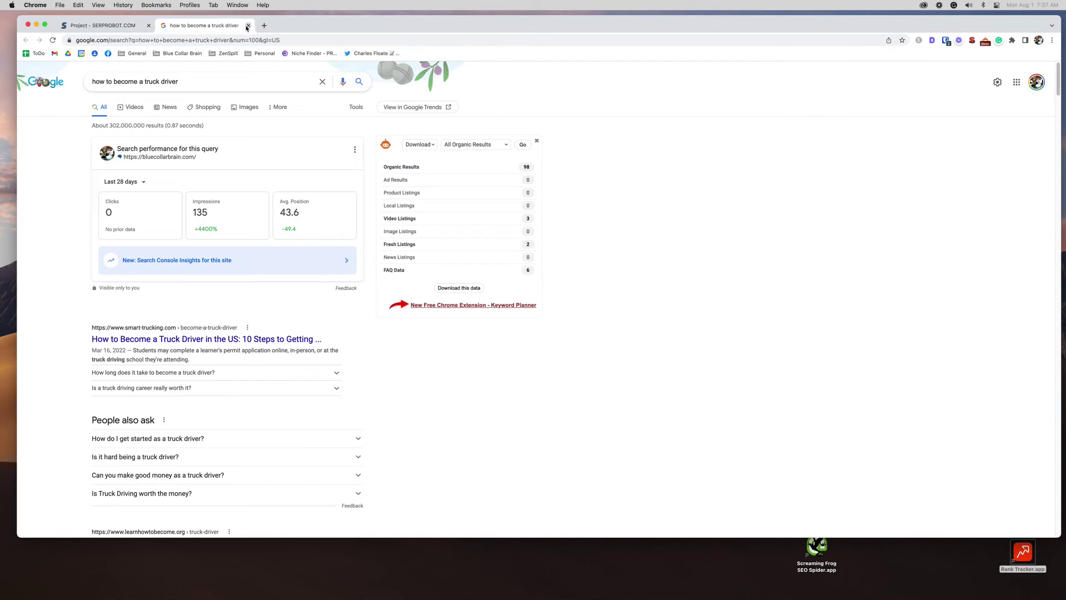
left_click(248, 26)
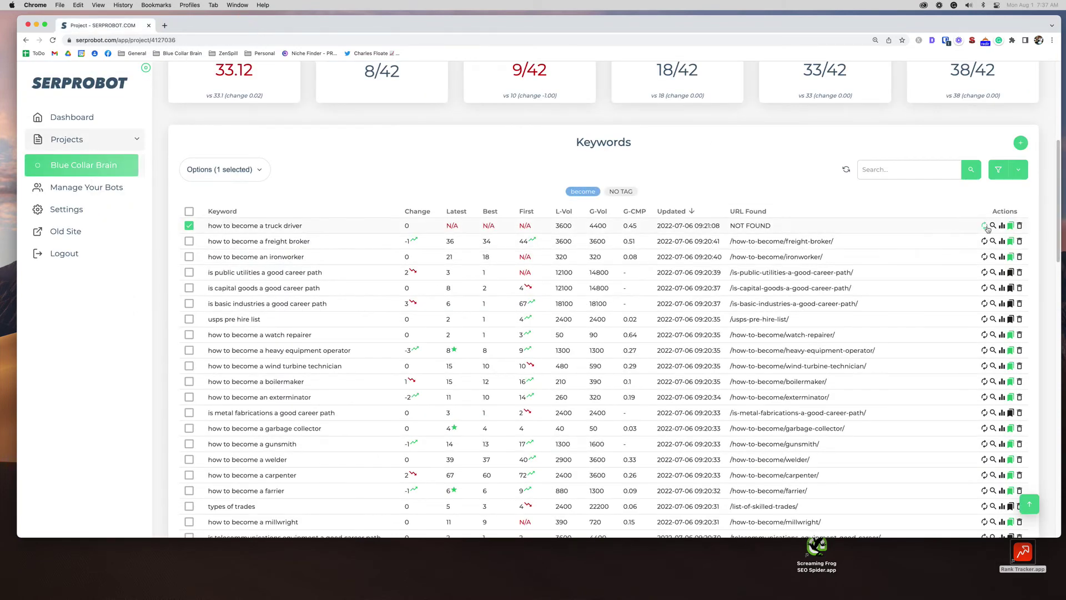
left_click(986, 227)
Step: Look through the keyword list's search and filter options and choose Reorder
left_click(890, 170)
left_click(1016, 172)
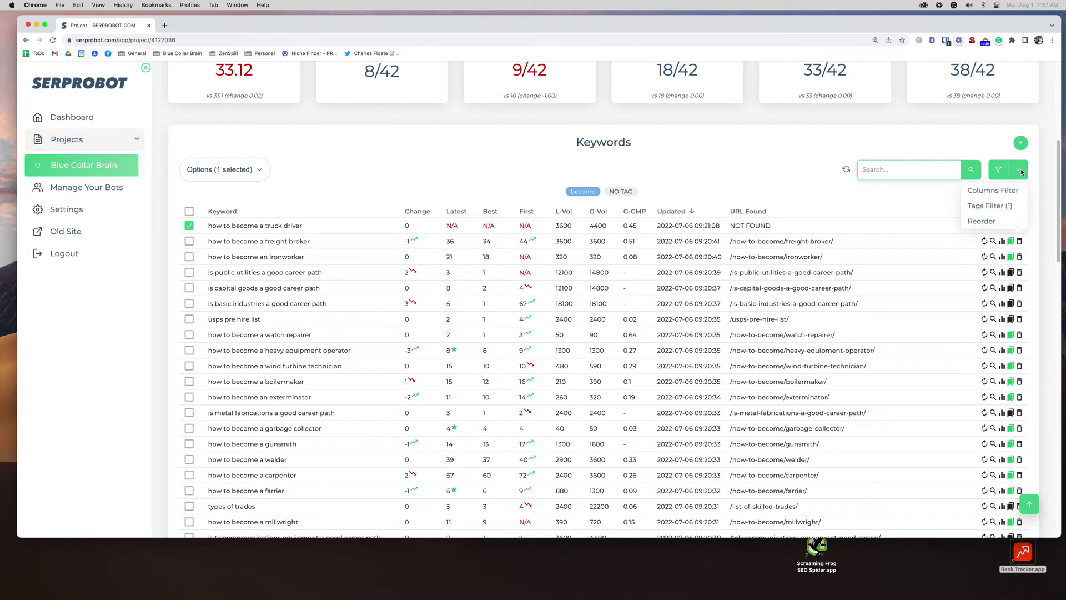
left_click(981, 222)
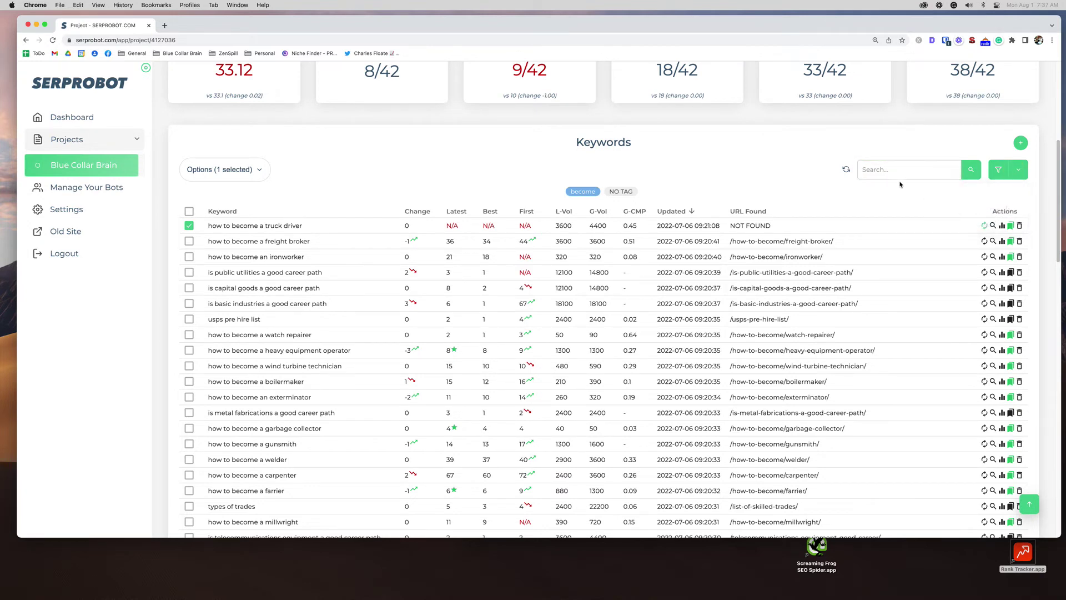
Step: View the form for adding single or pasted keywords and close it without adding any
left_click(1025, 143)
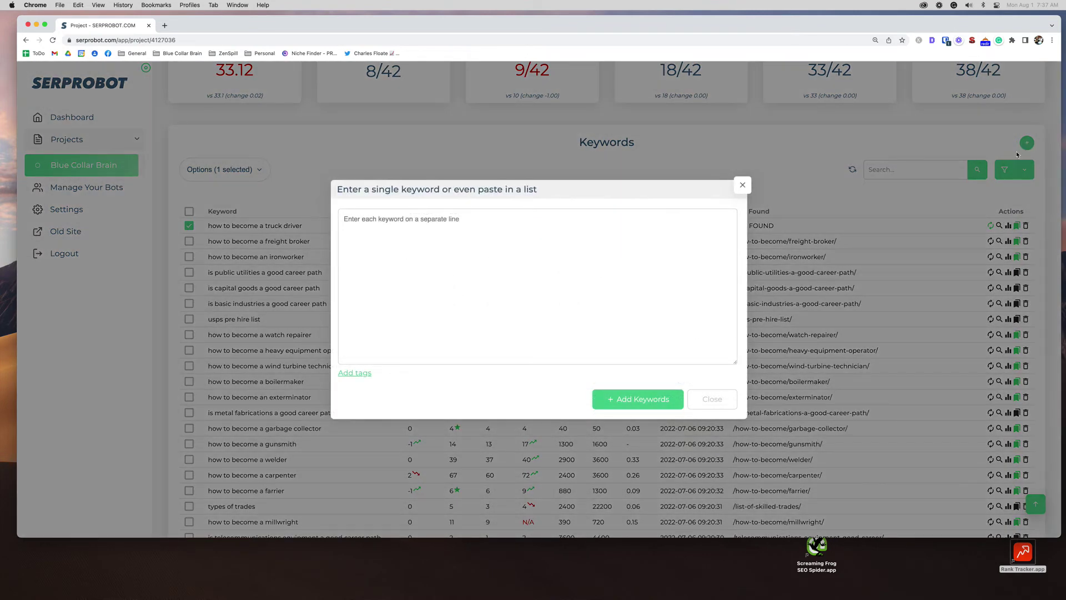
left_click(738, 187)
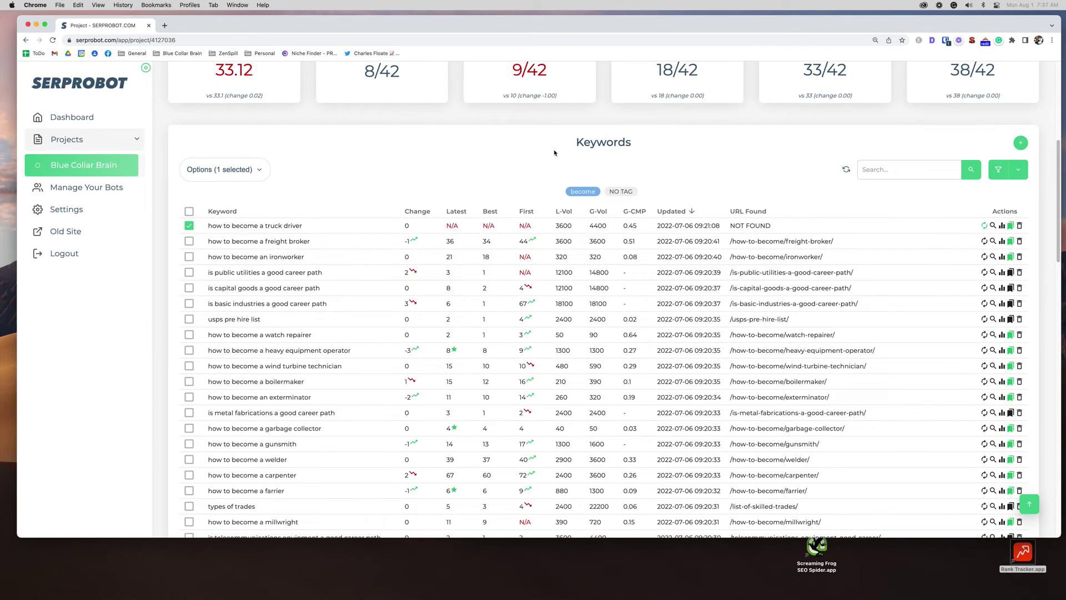
Step: Sort the keyword list by First, by Best, and finally by Latest position in ascending order
left_click(527, 212)
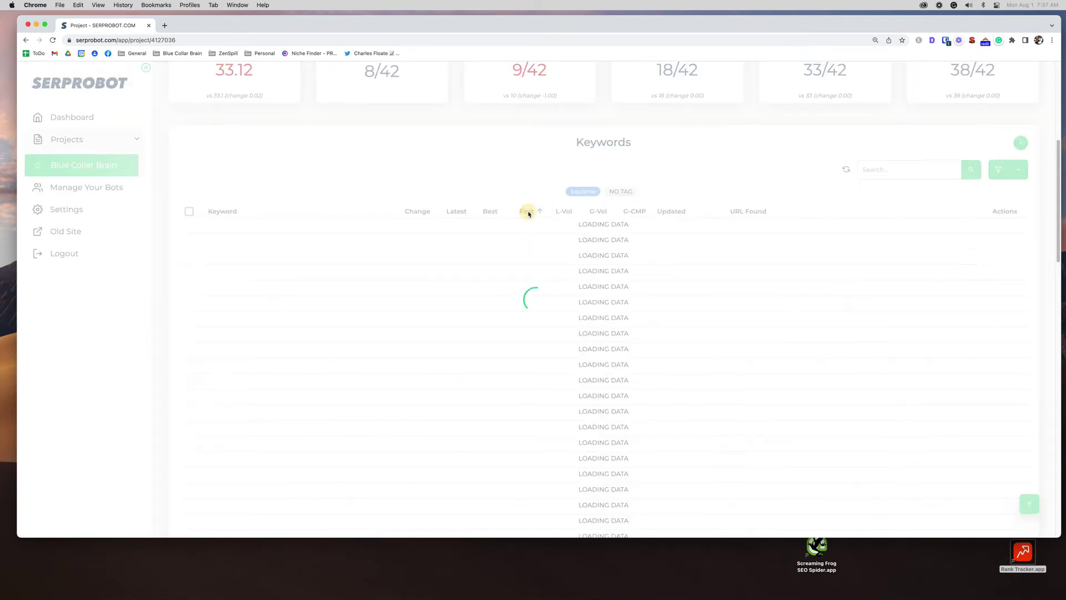
left_click(491, 212)
left_click(454, 212)
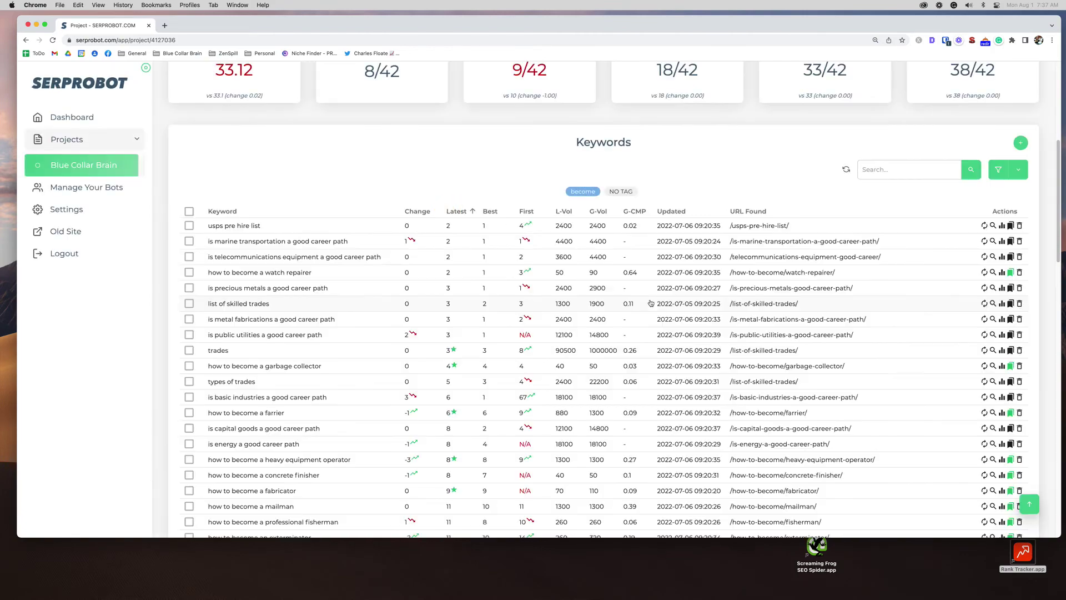
Step: Plot the boilermaker, train conductor and boat mechanic keywords on the Project Summary Graph and examine their position lines
scroll(651, 303, "down", 15)
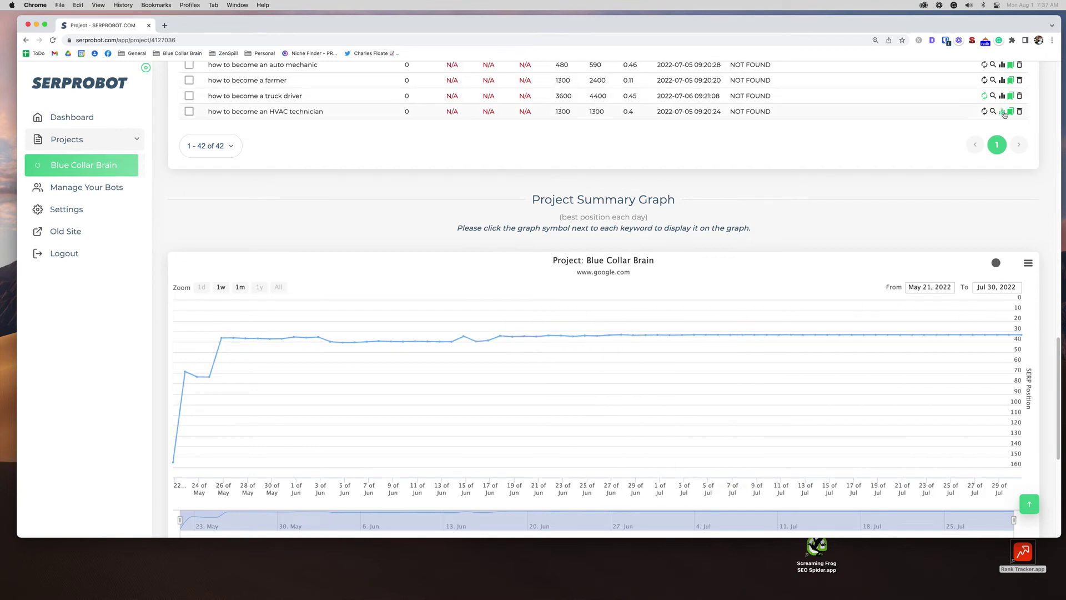
scroll(946, 117, "up", 6)
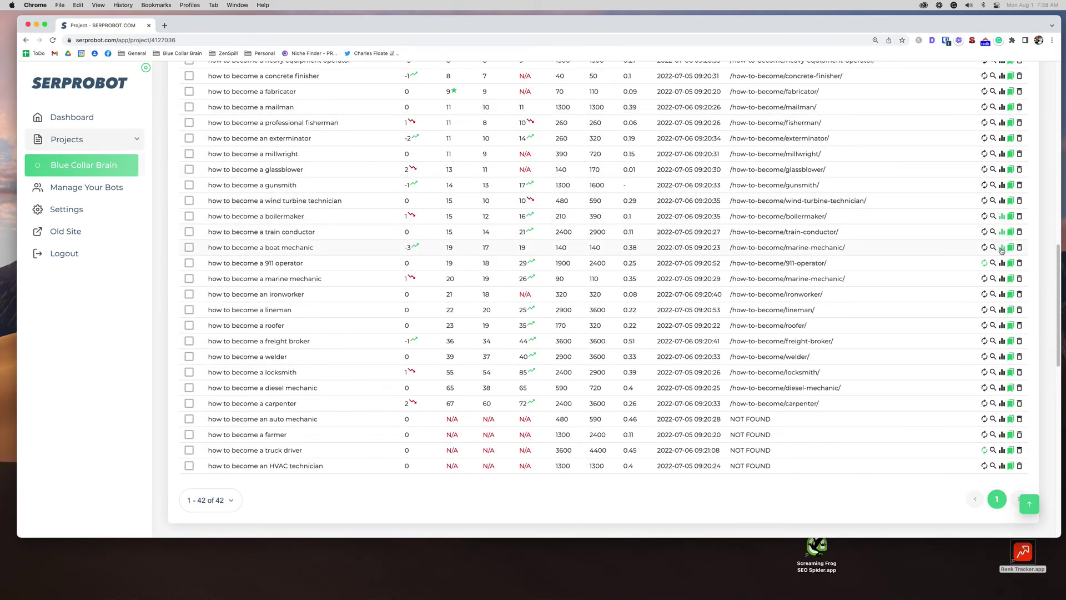
scroll(963, 254, "down", 5)
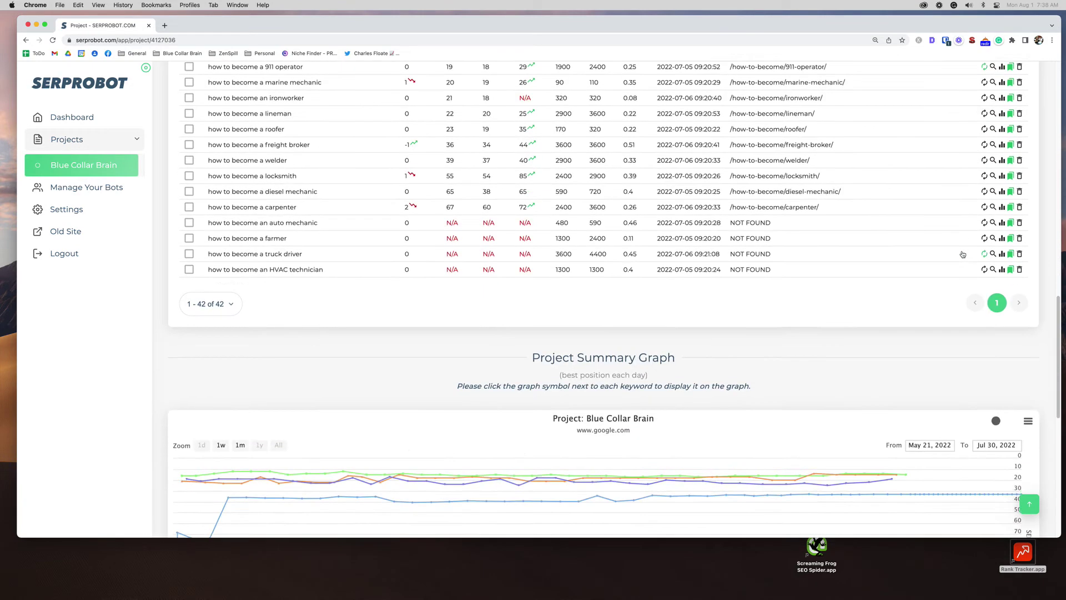
scroll(962, 254, "down", 7)
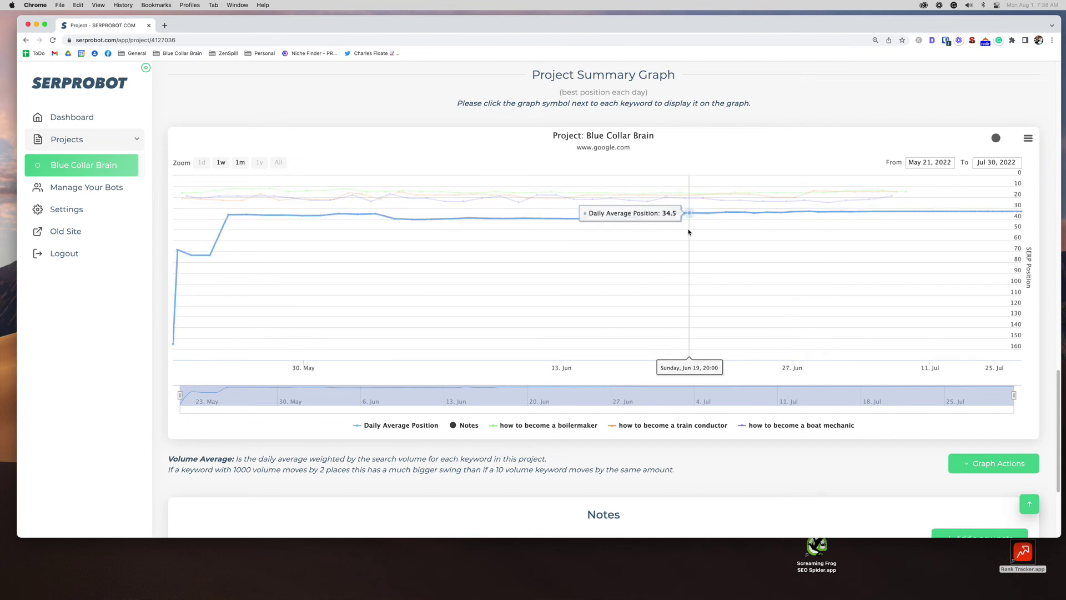
scroll(690, 233, "down", 3)
scroll(690, 233, "up", 3)
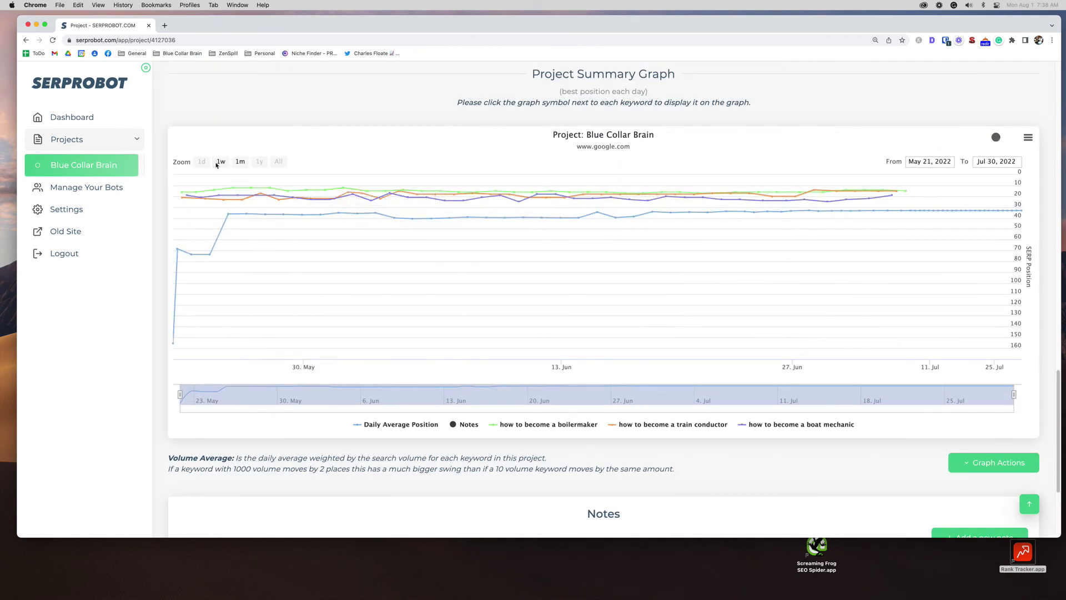
Step: Compare the Project Summary Graph over one month and one week, finishing on the one-month range
left_click(239, 162)
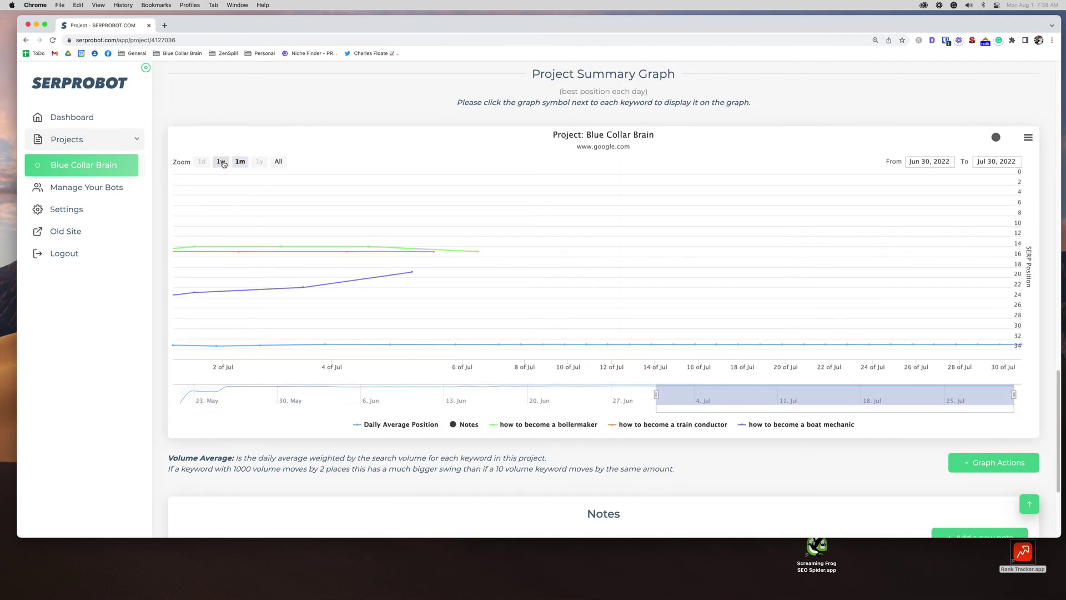
left_click(223, 163)
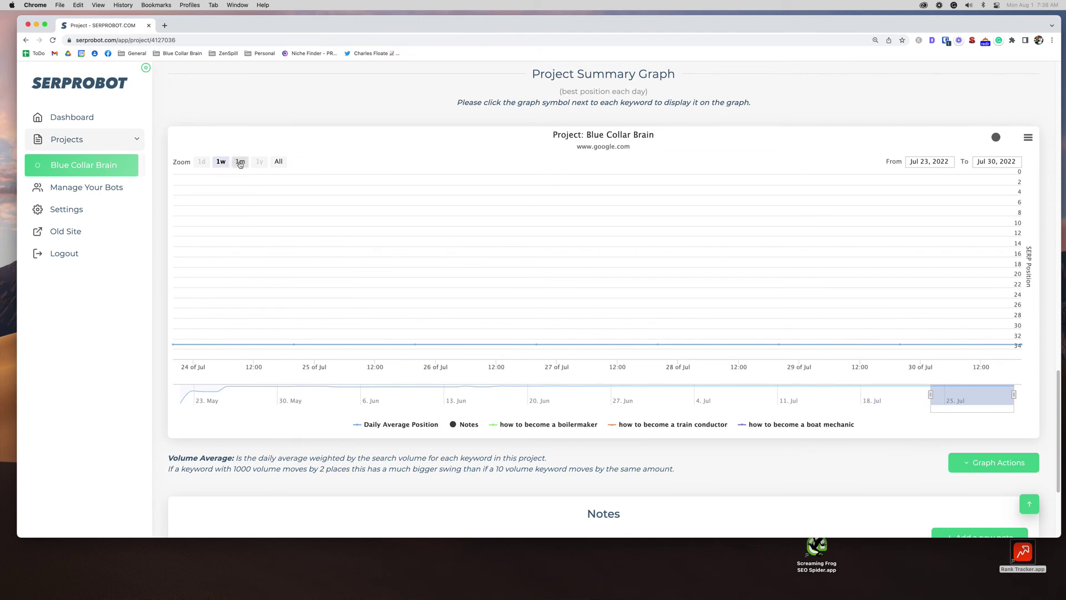
left_click(240, 163)
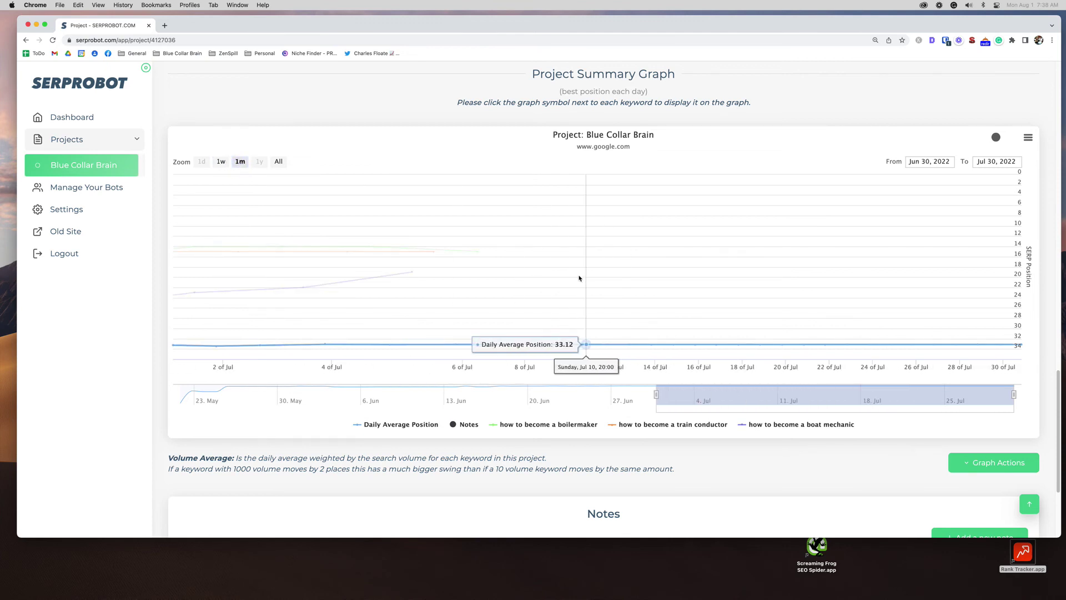
scroll(579, 278, "down", 1)
scroll(579, 278, "up", 5)
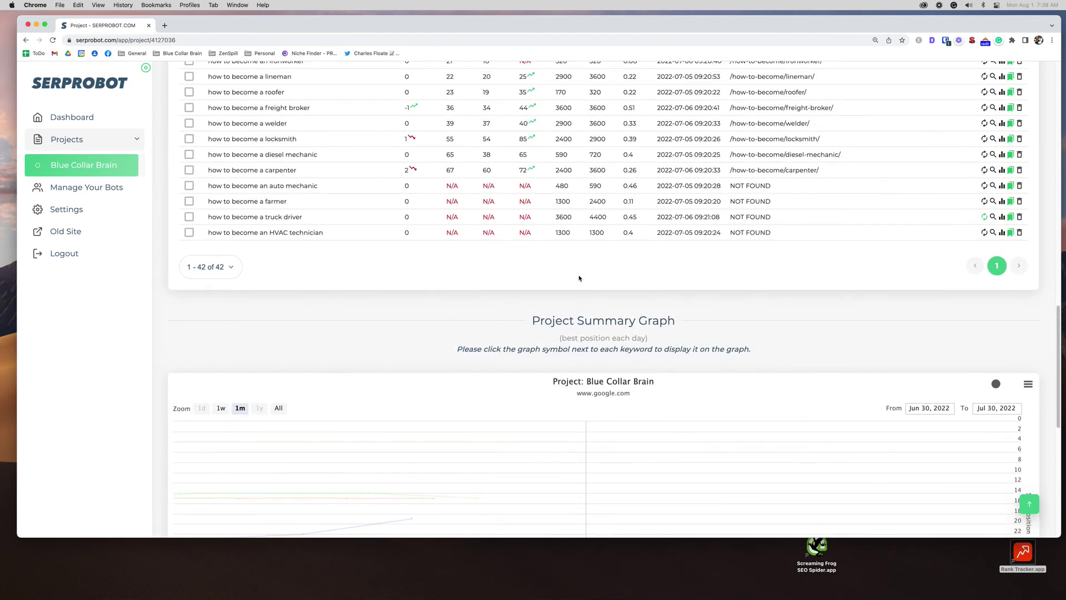
scroll(579, 278, "down", 5)
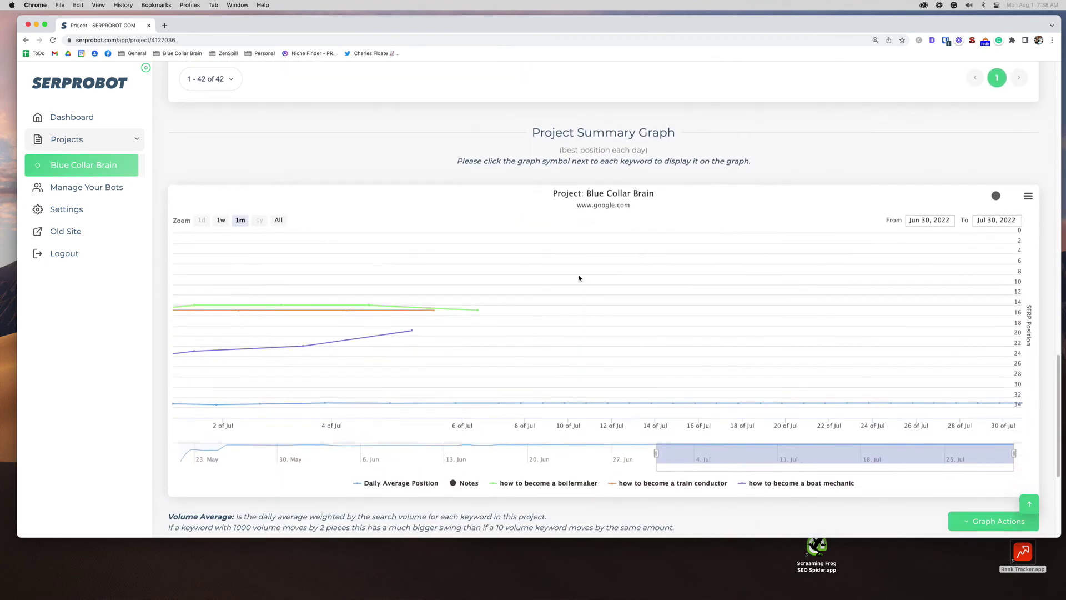
Step: Add a project note reading "google update 10/29/21" with the default date
scroll(579, 277, "down", 3)
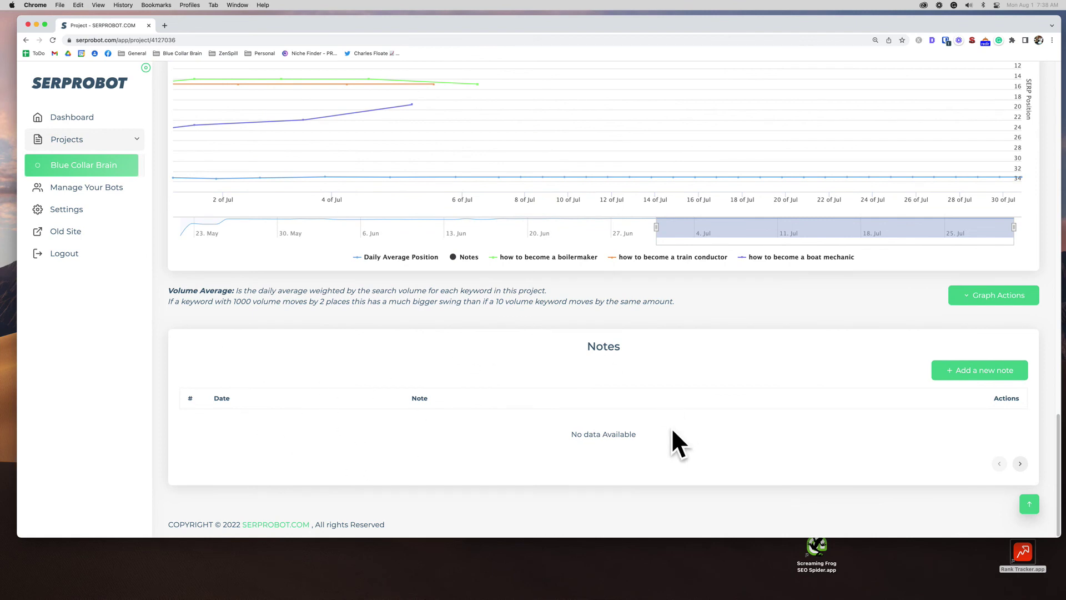
left_click(957, 371)
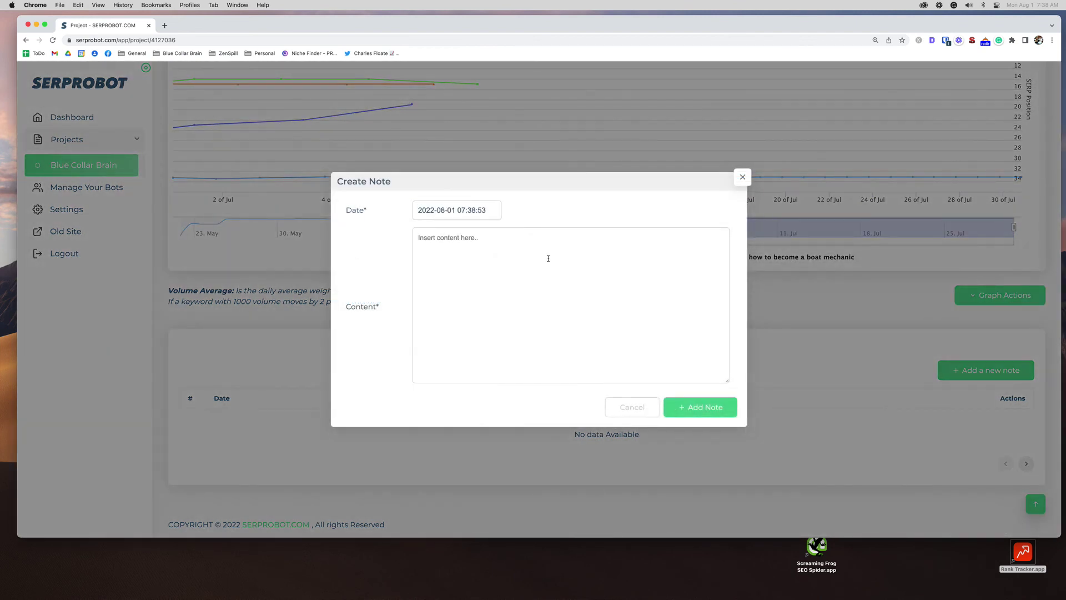
left_click(541, 251)
type("google update 10/29/21")
left_click(697, 407)
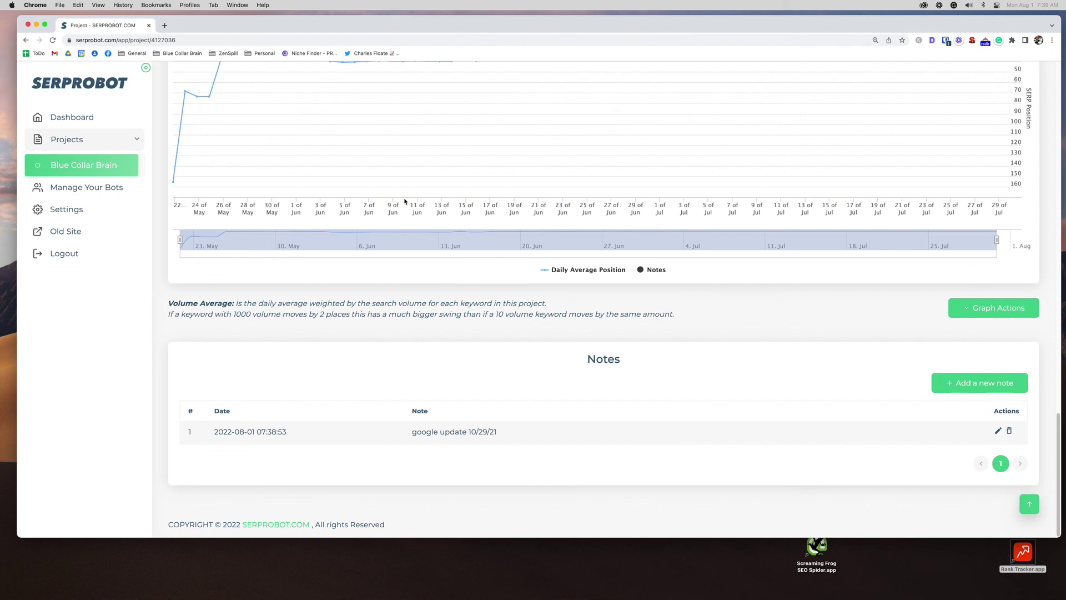
Step: Toggle the Project Summary Graph from linear to logarithmic scale and request a graph rebuild
left_click(992, 309)
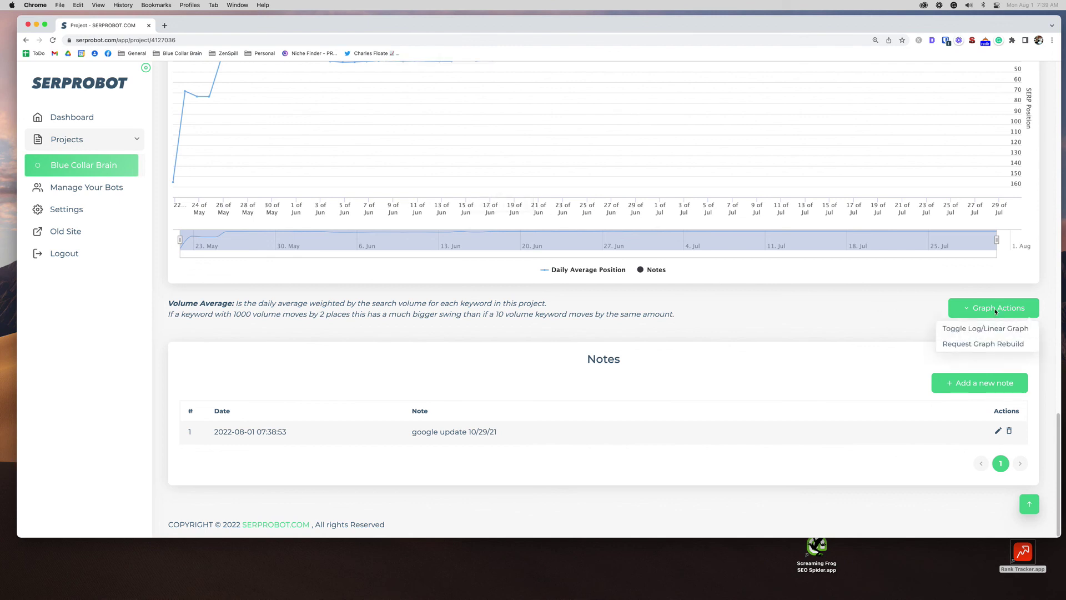
left_click(972, 329)
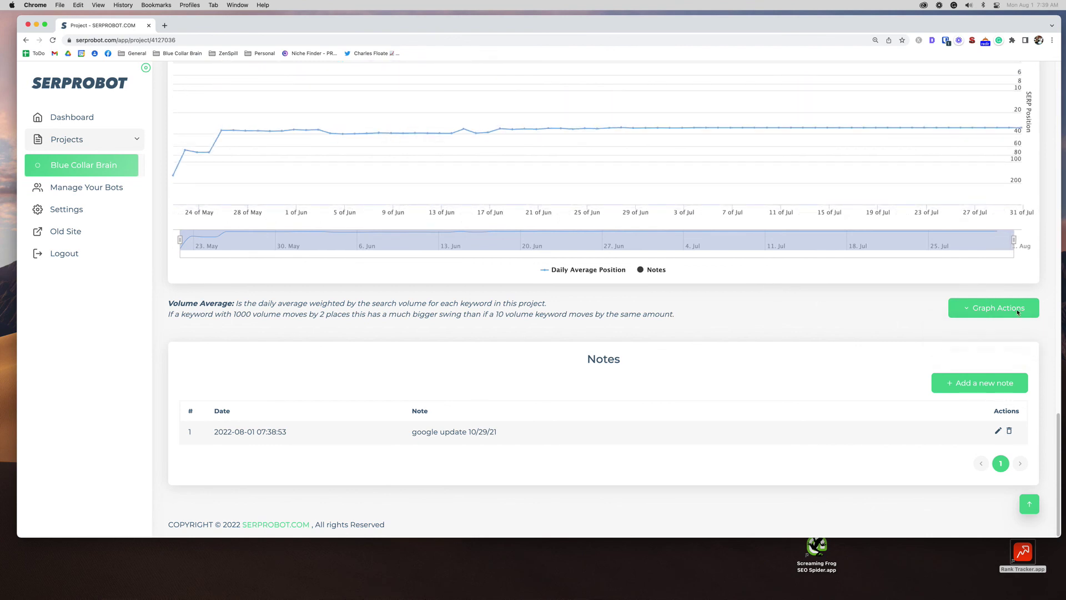
left_click(1016, 309)
left_click(966, 343)
scroll(809, 317, "up", 3)
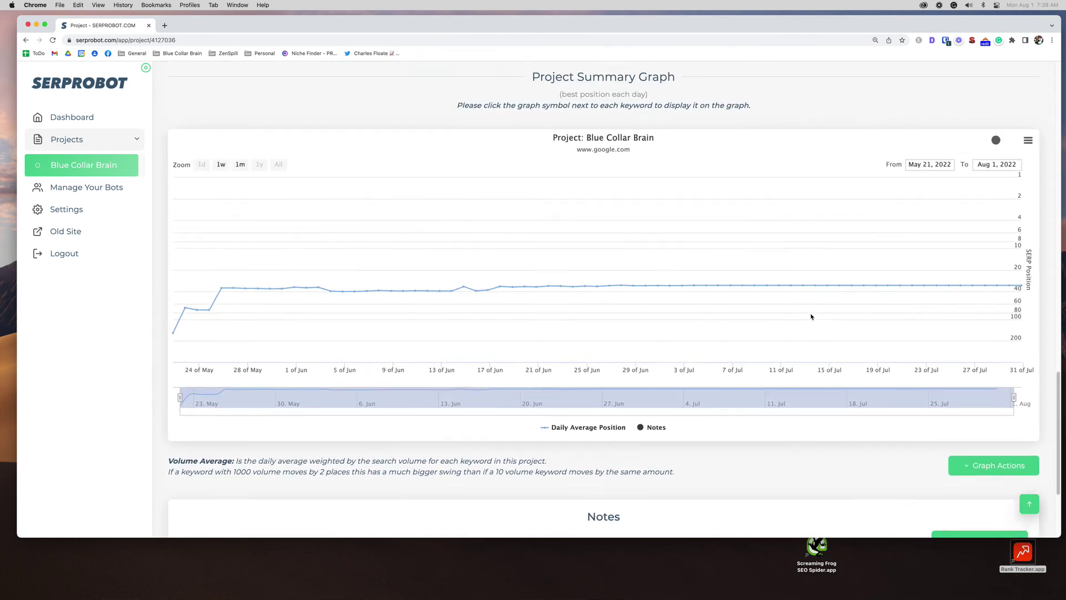
scroll(811, 317, "up", 10)
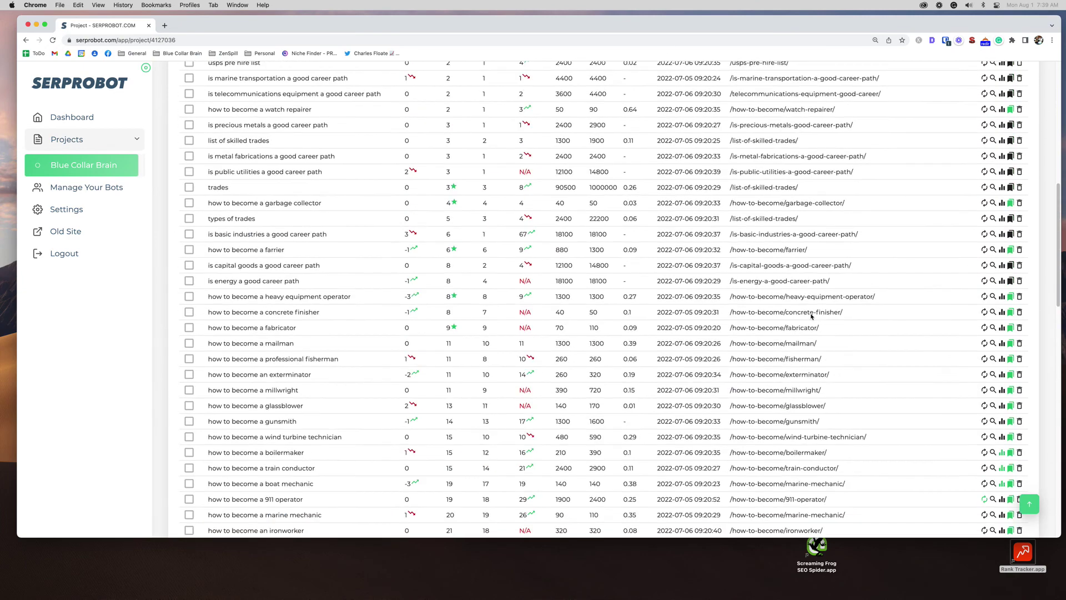
scroll(810, 317, "up", 8)
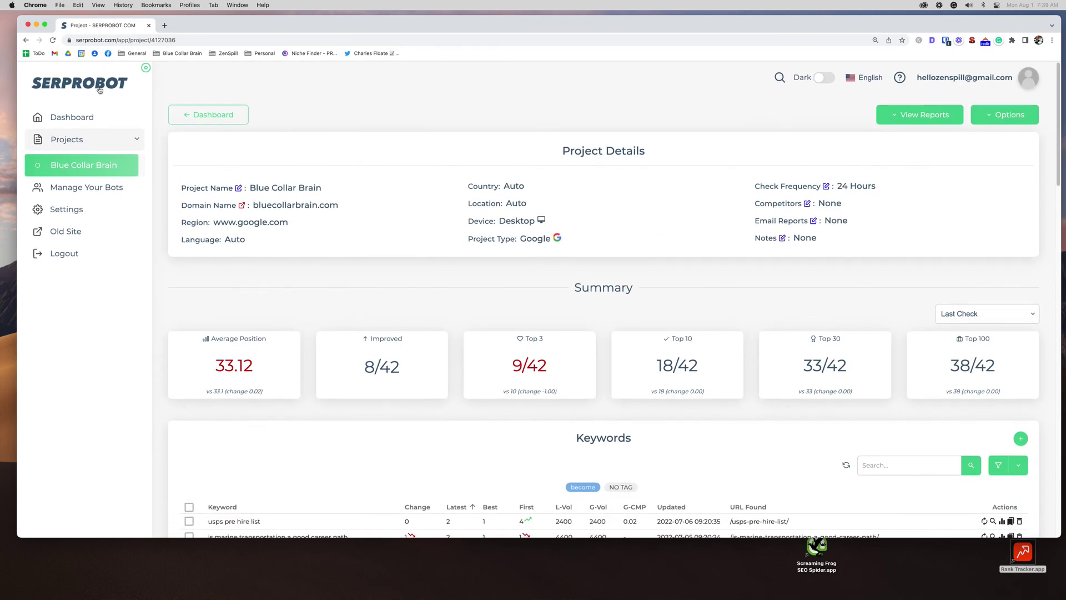